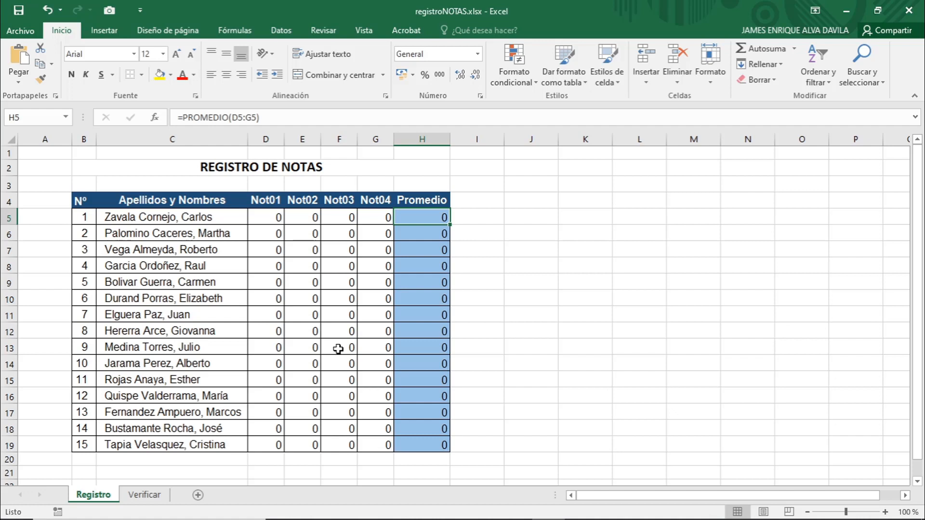
Enter a test grade of 21 in cell D5, and set the cell back to 0.
click(274, 216)
text(21)
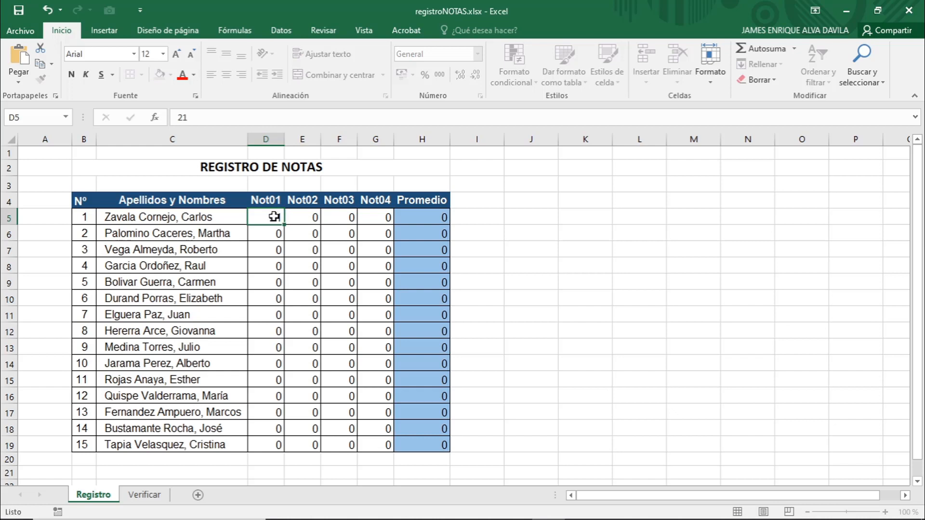
key(Return)
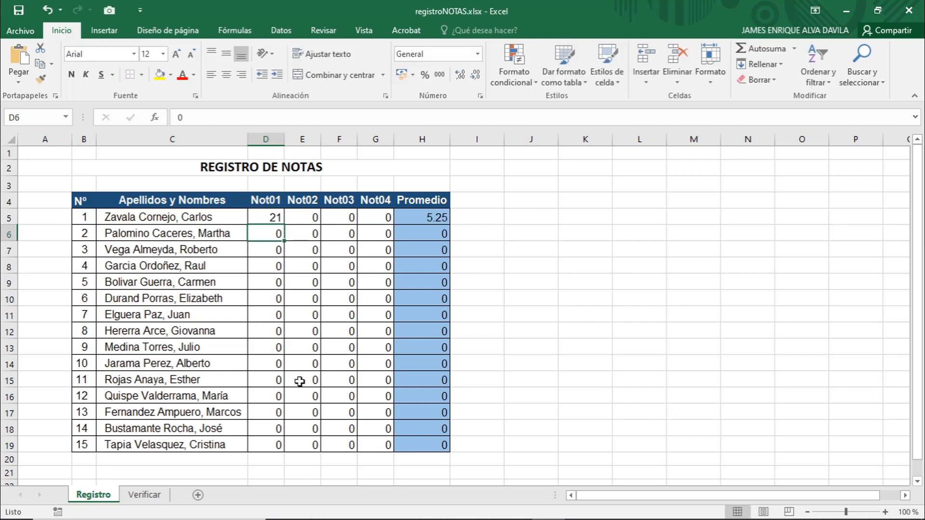
click(273, 218)
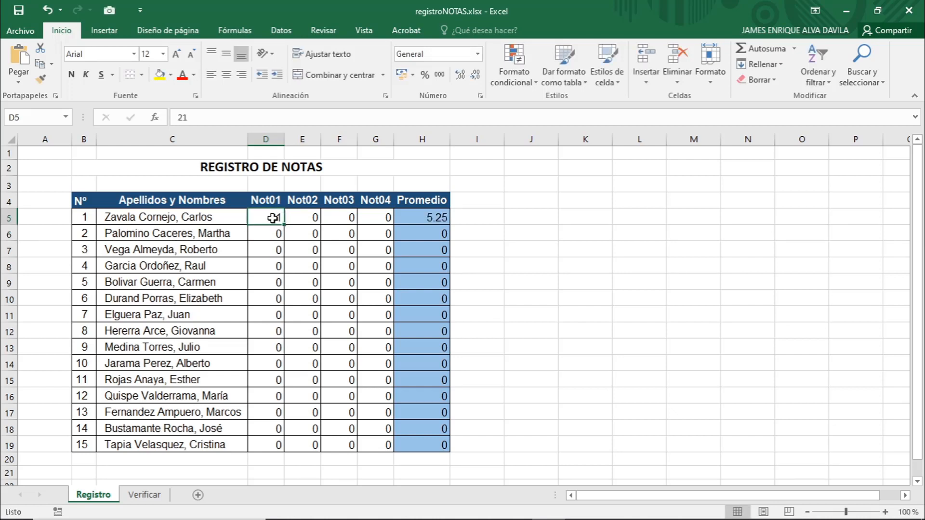
text(0)
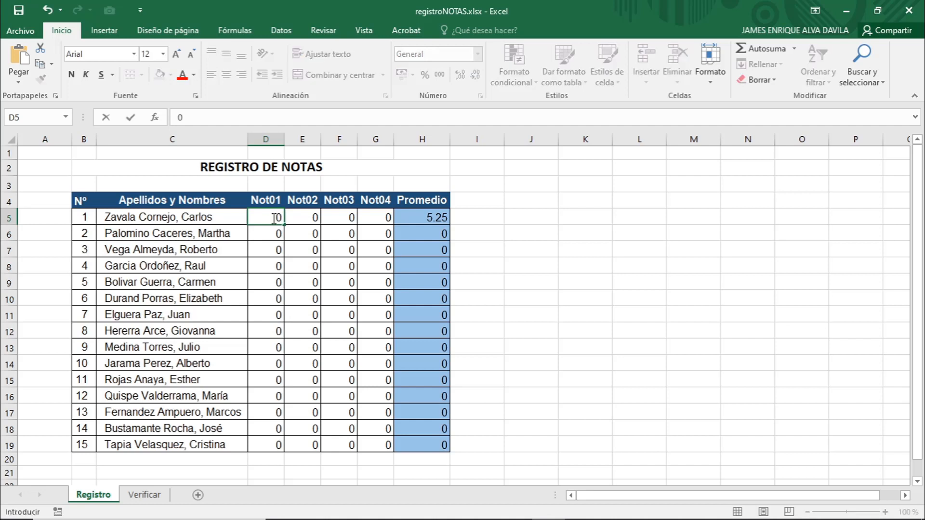
key(Return)
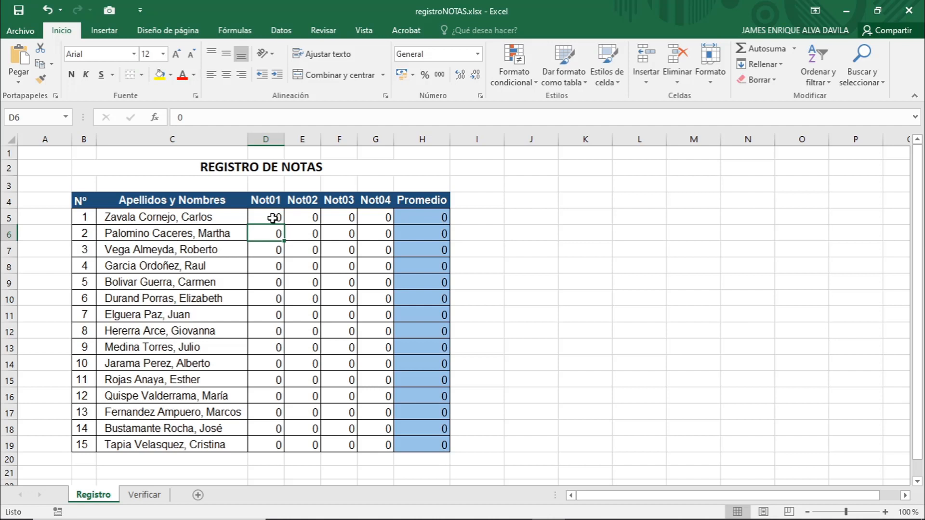
Start a data validation rule on the grade cells D5:G19 that allows whole numbers (Número entero).
drag(273, 218, 365, 443)
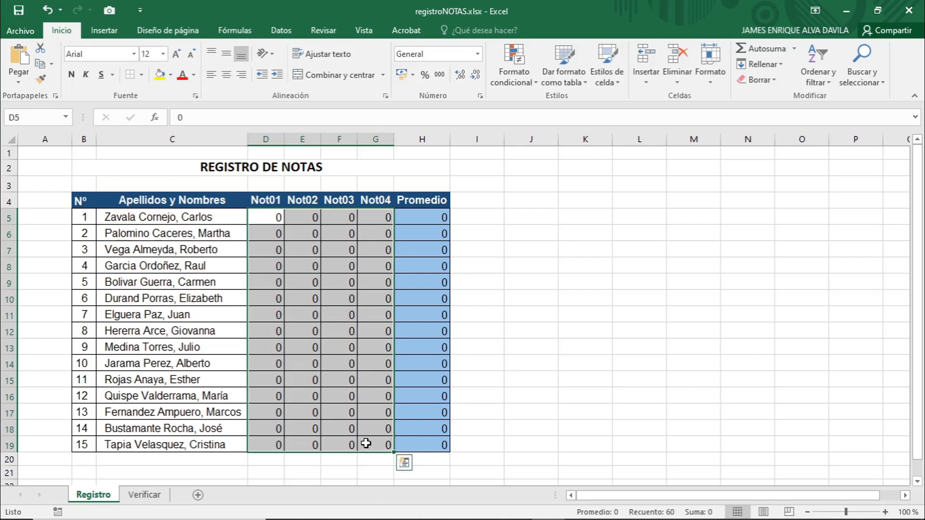
click(281, 32)
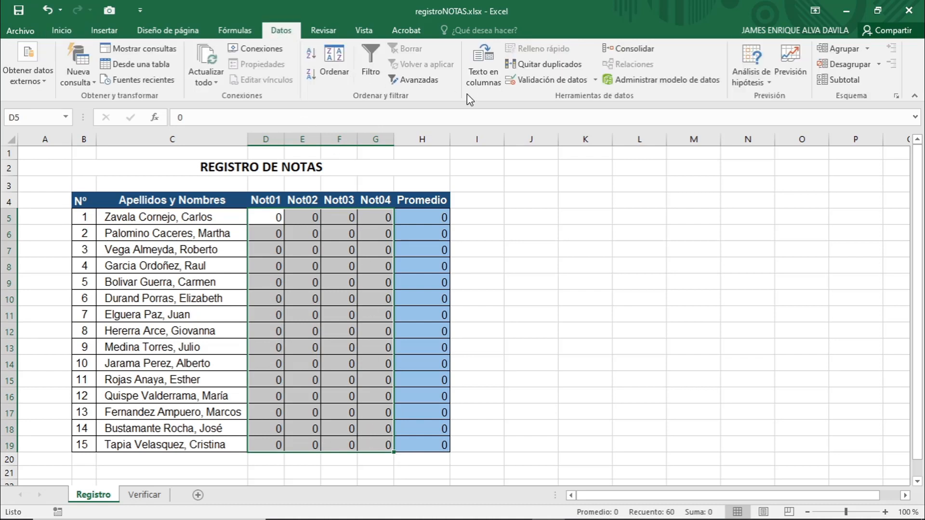
click(596, 80)
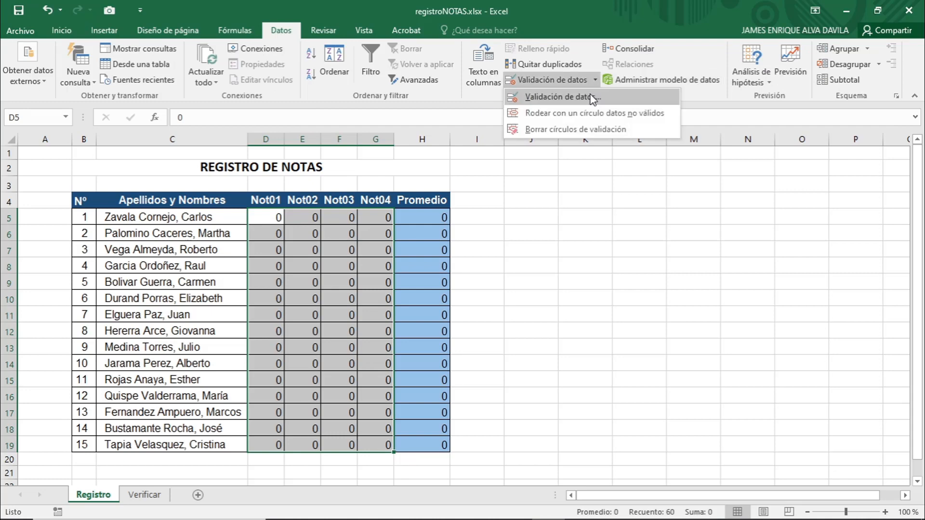
click(592, 97)
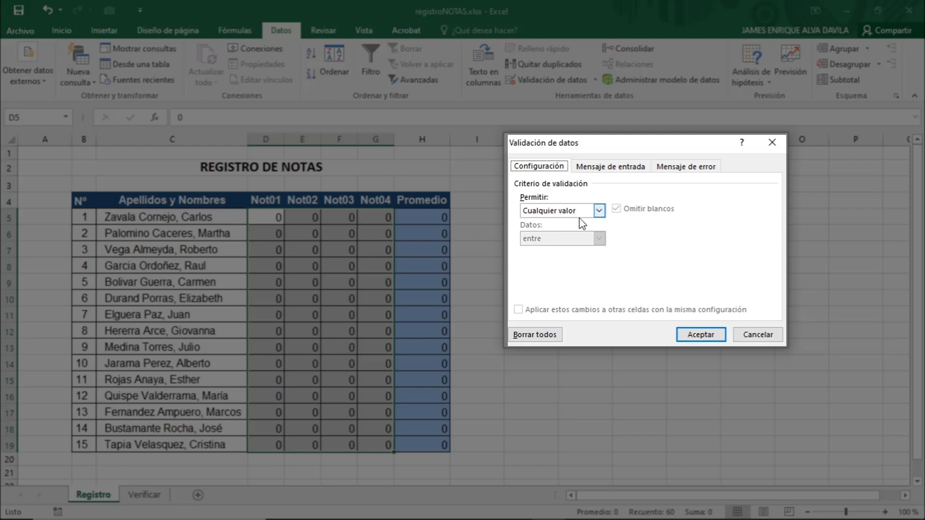
click(599, 212)
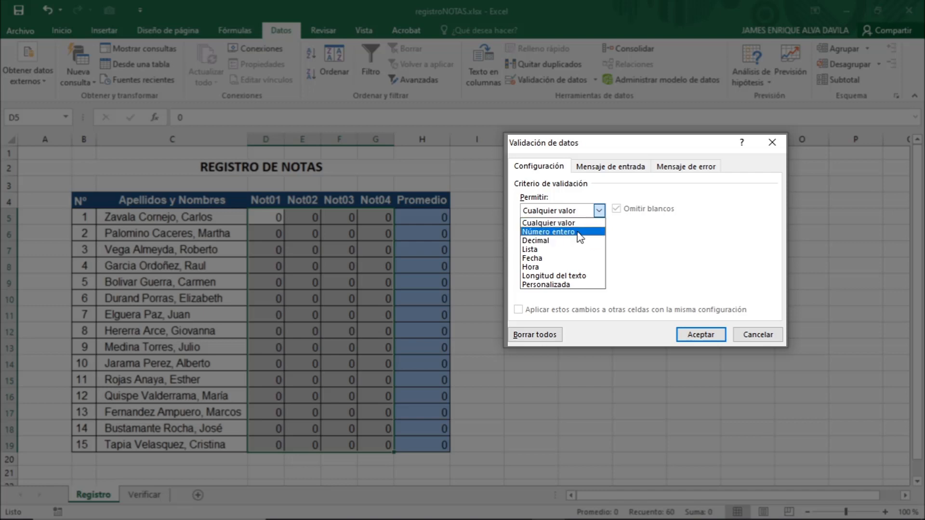
click(554, 231)
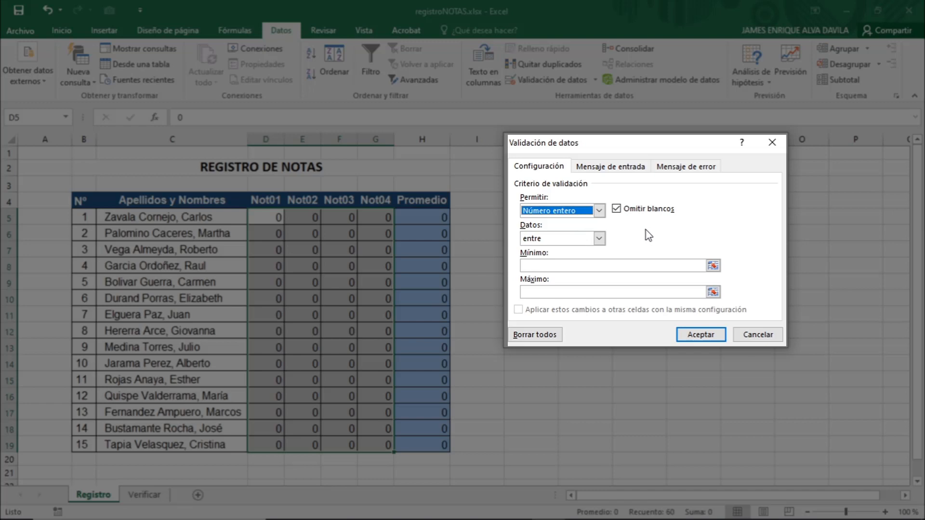
Restrict the validation criterion to values between (entre) a minimum of 0 and a maximum of 20.
click(600, 239)
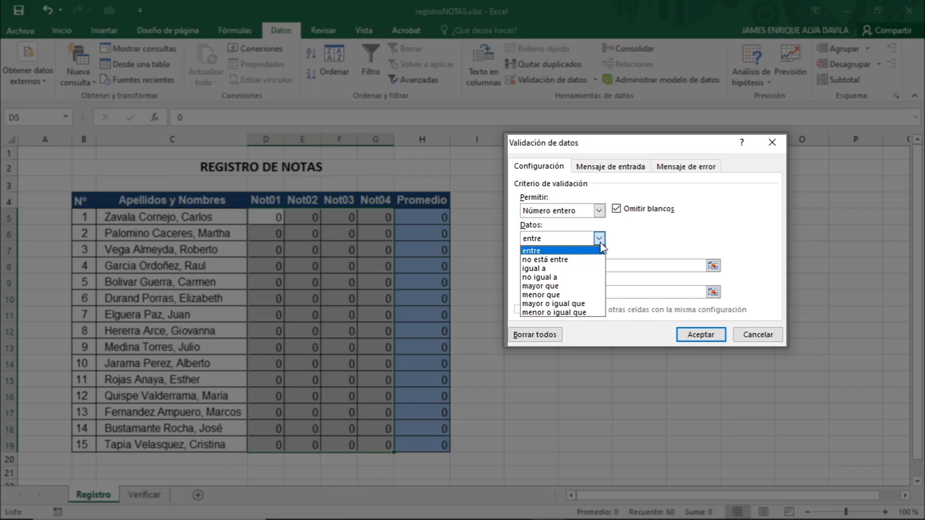
click(600, 250)
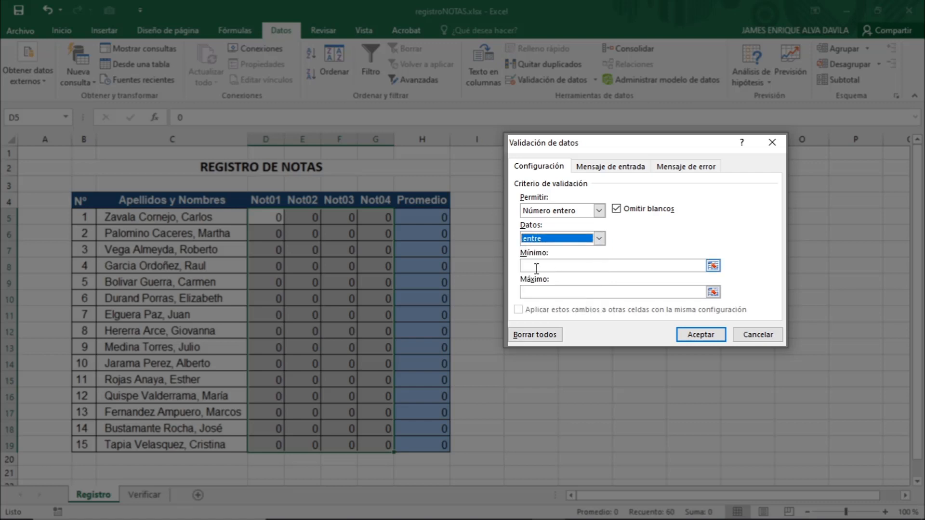
click(534, 266)
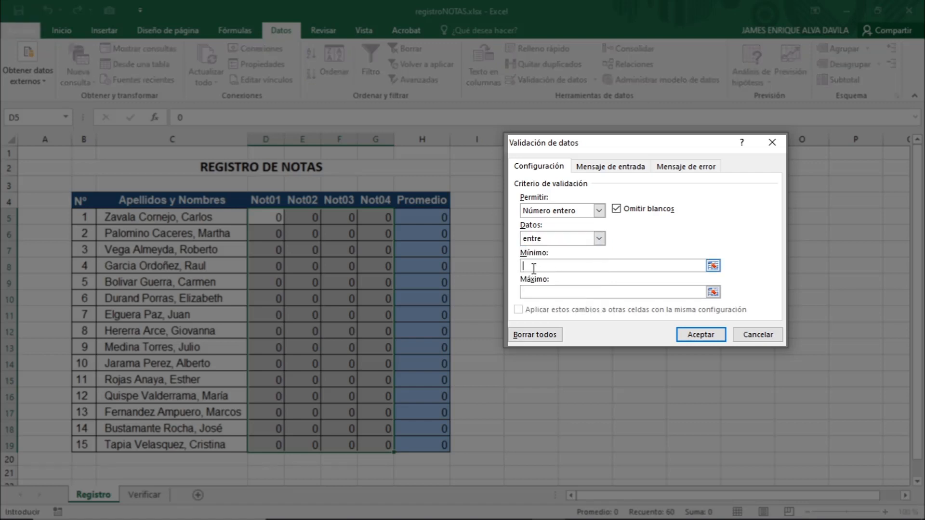
text(0)
click(534, 292)
text(20)
Add an input message titled "Ingreso de datos" with the text "Rango de datos de 0 a 20".
click(614, 170)
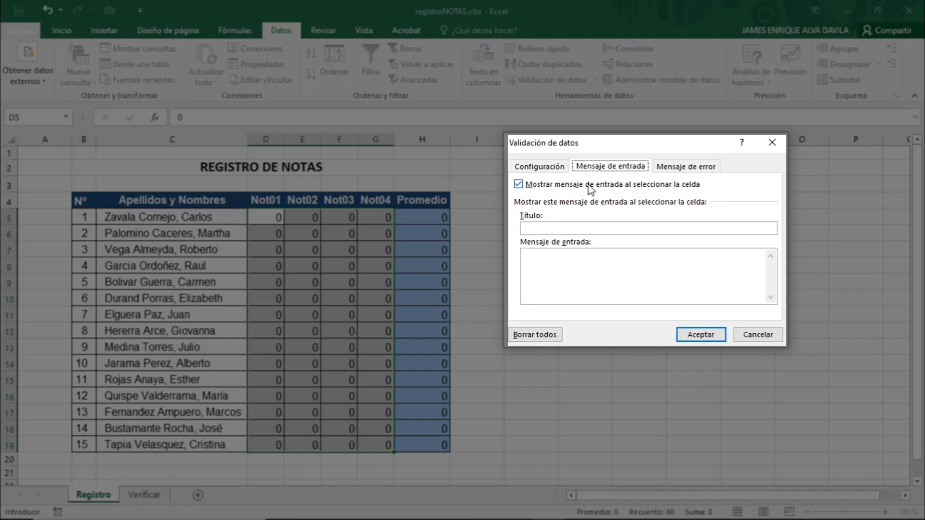
click(537, 229)
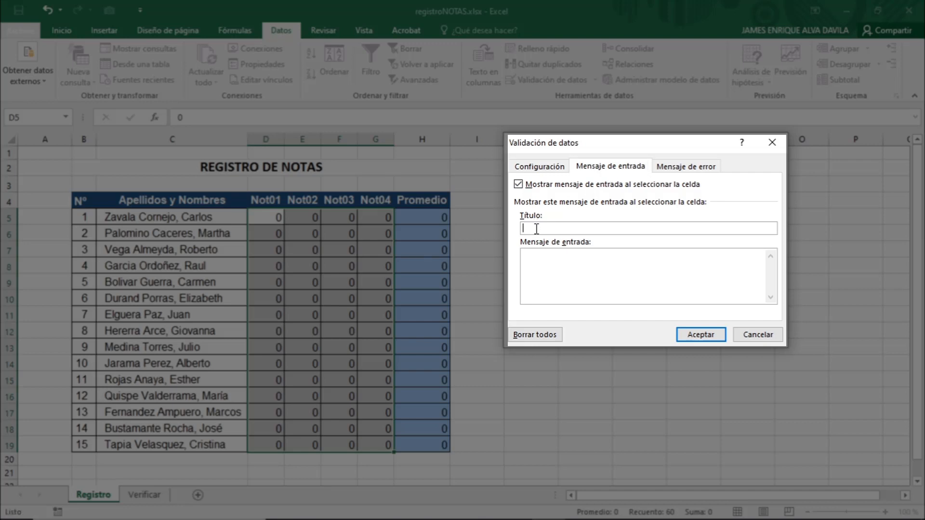
text(Ingreso de datos)
click(534, 259)
text(Rango de datos de )
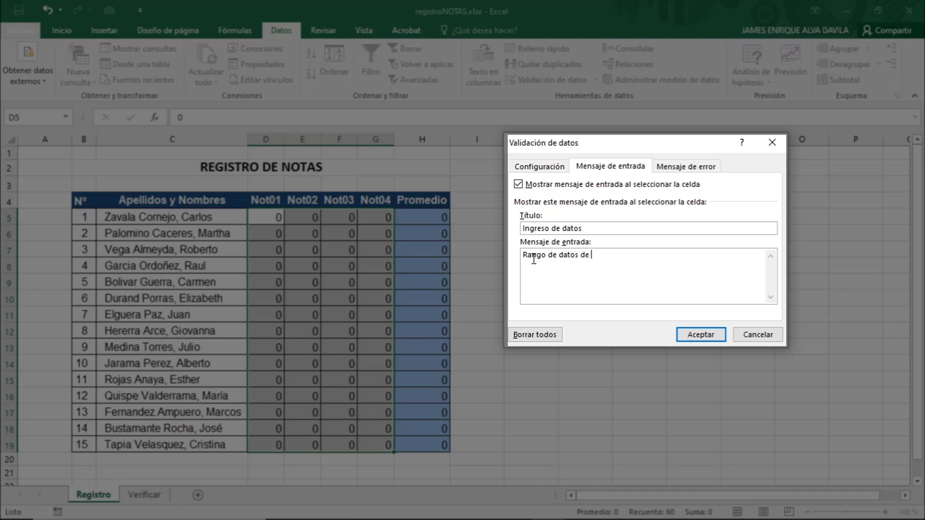
text(0 a 10)
key(BackSpace)
key(BackSpace)
text(20)
Define a Detener-style error alert titled "Error" with the message "valores fuera de rango", and apply the validation rule.
click(686, 167)
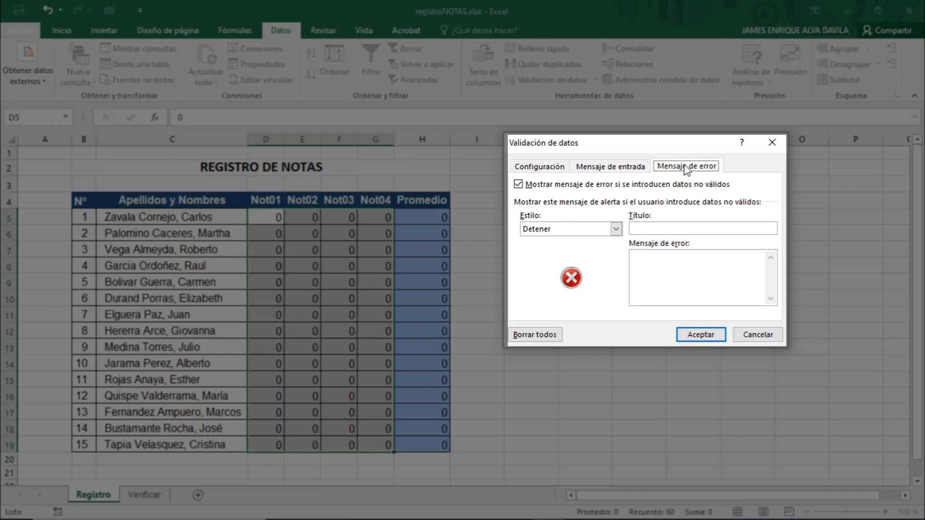
click(656, 229)
text(Error)
click(649, 263)
text(valores fuera de ran)
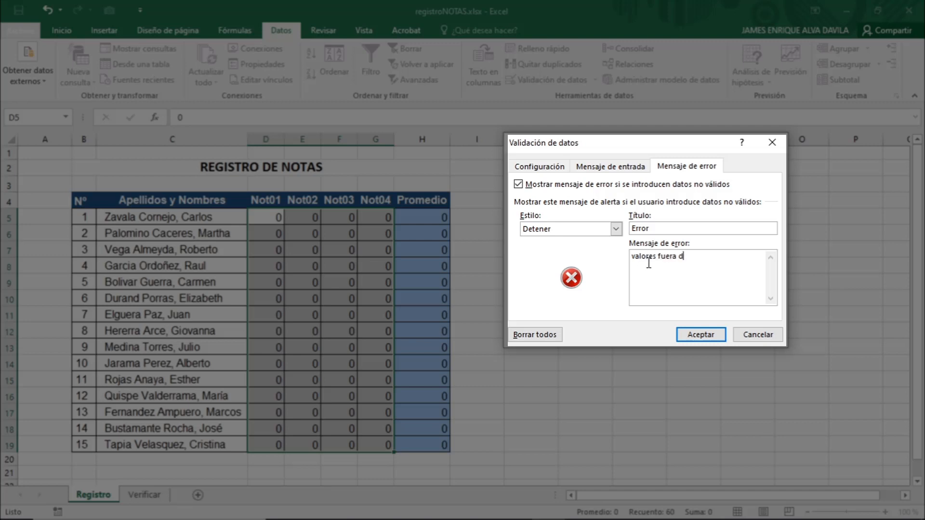
text(go)
click(616, 229)
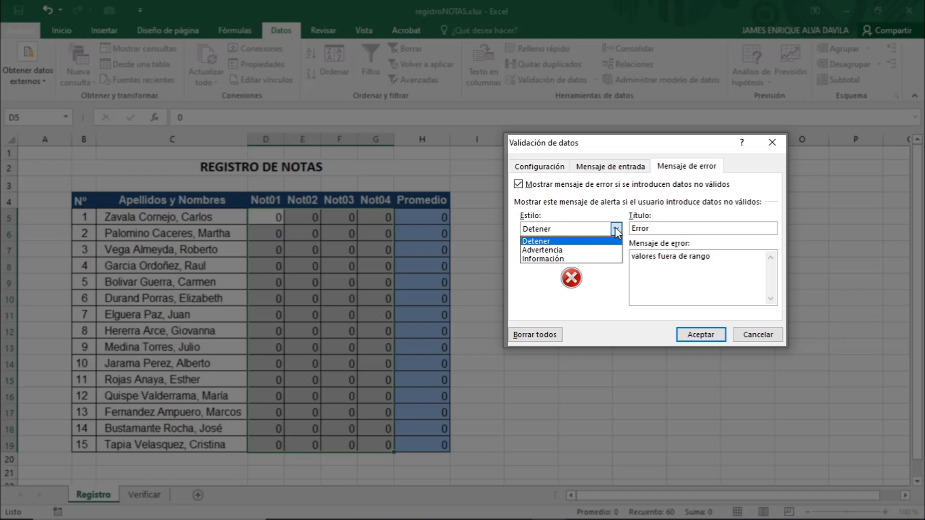
click(562, 242)
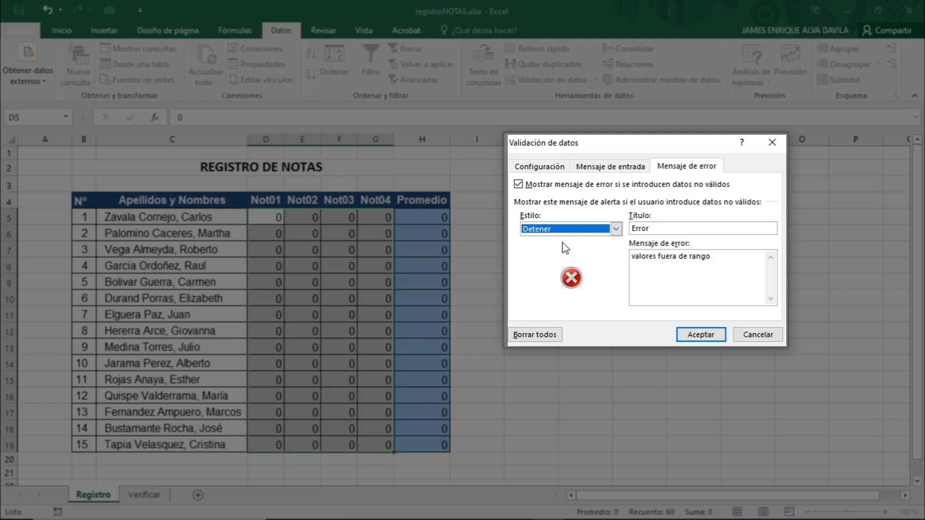
click(695, 337)
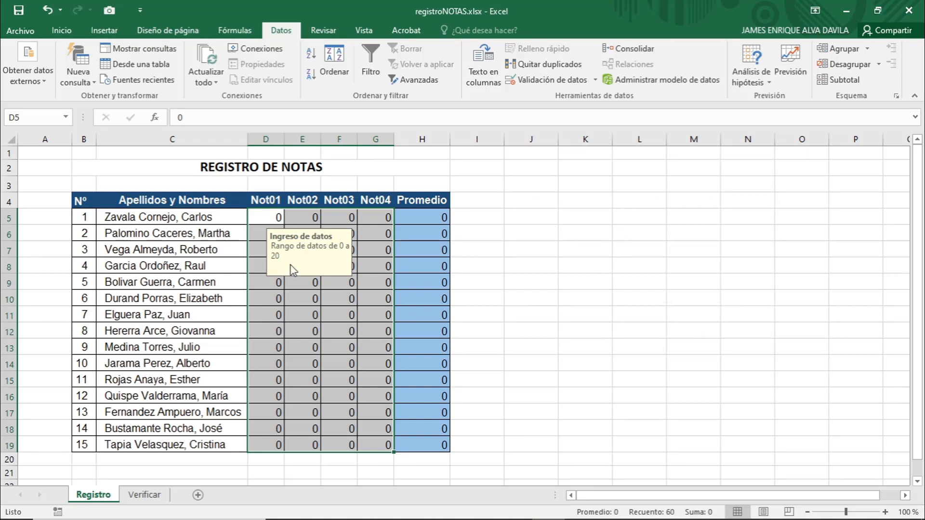
Test the validation by entering 21 in cell D5, and cancel the entry.
click(265, 218)
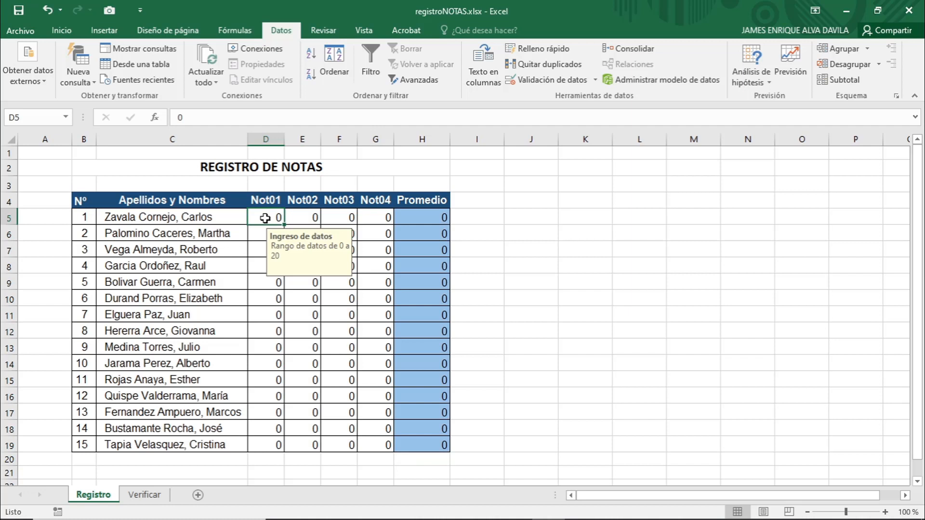
text(21)
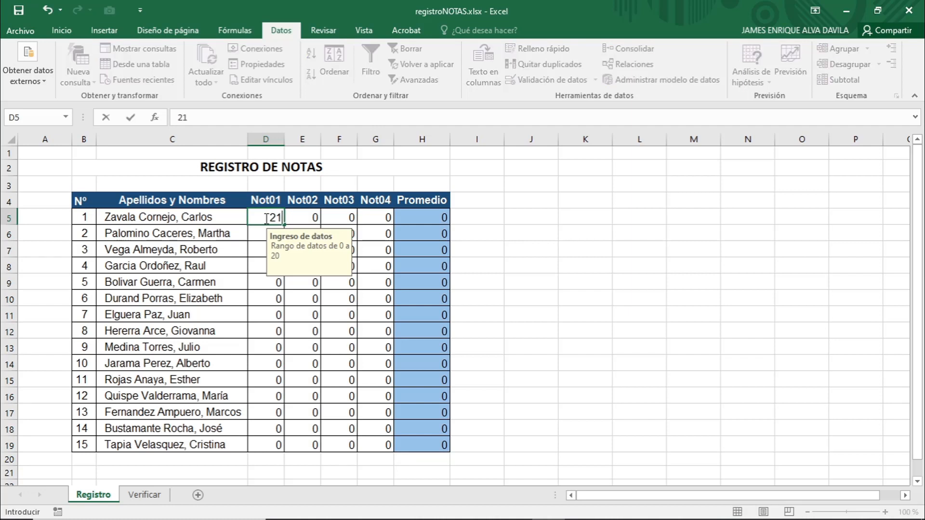
key(Return)
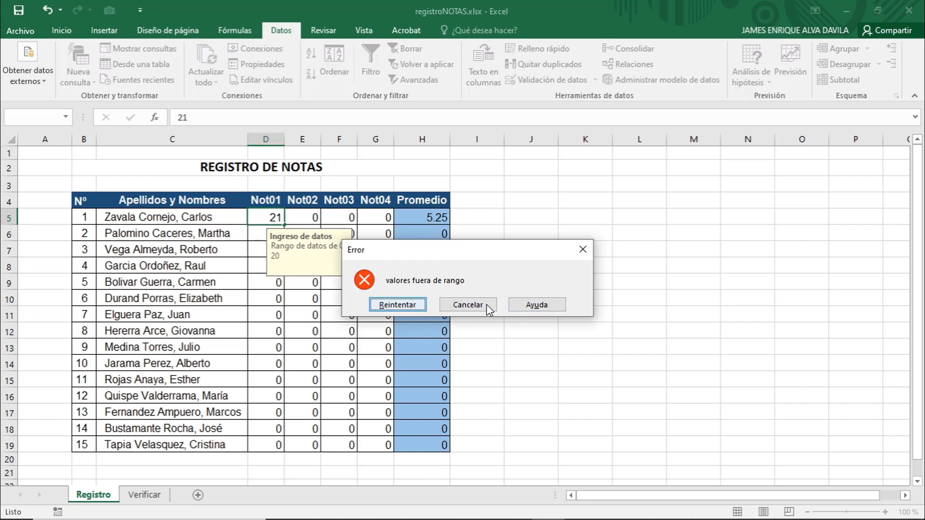
click(460, 304)
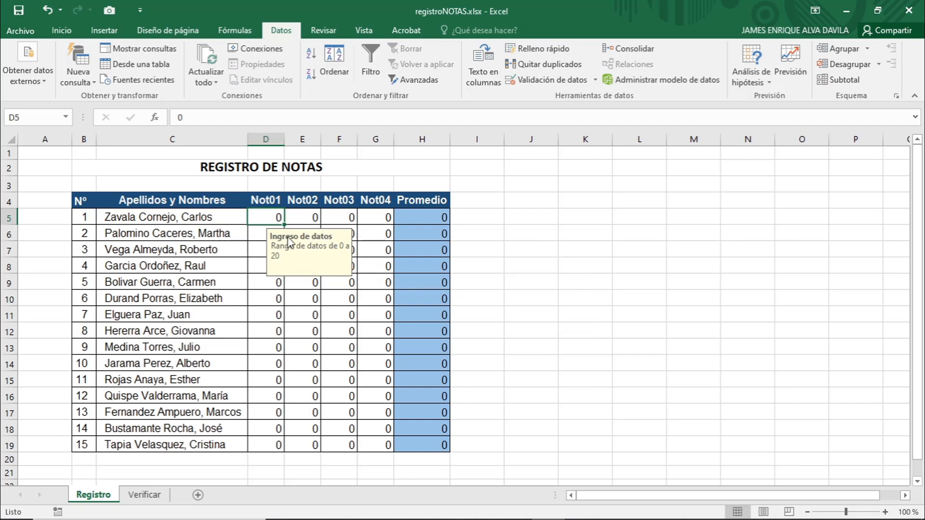
Check the input message on several grade cells in rows 5 to 7.
click(302, 218)
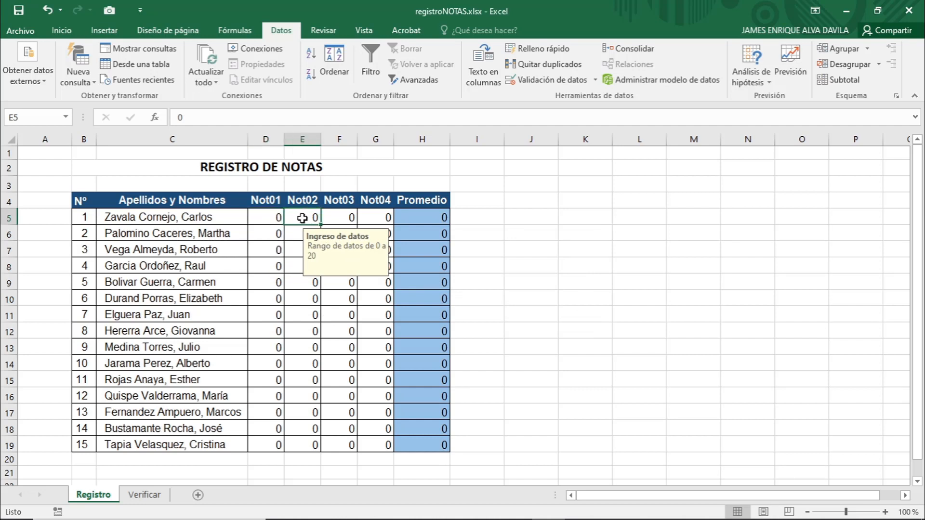
click(331, 218)
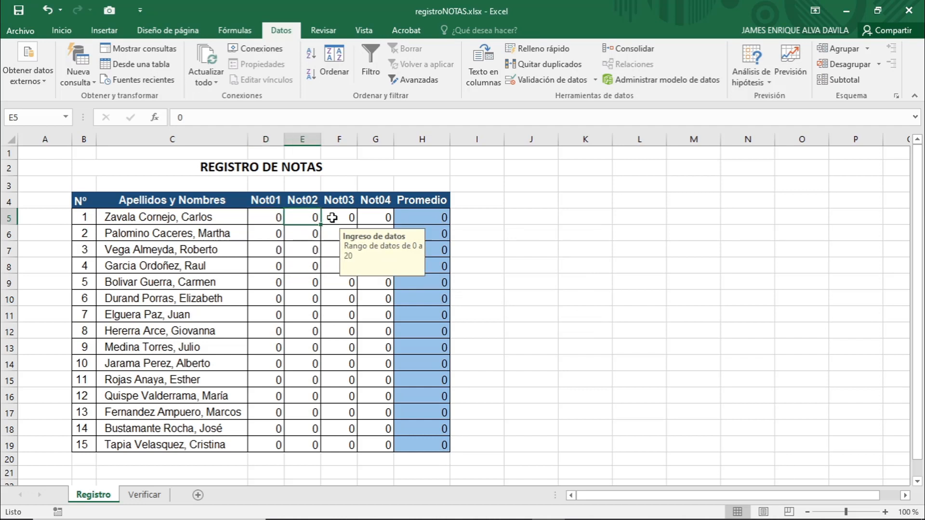
click(278, 233)
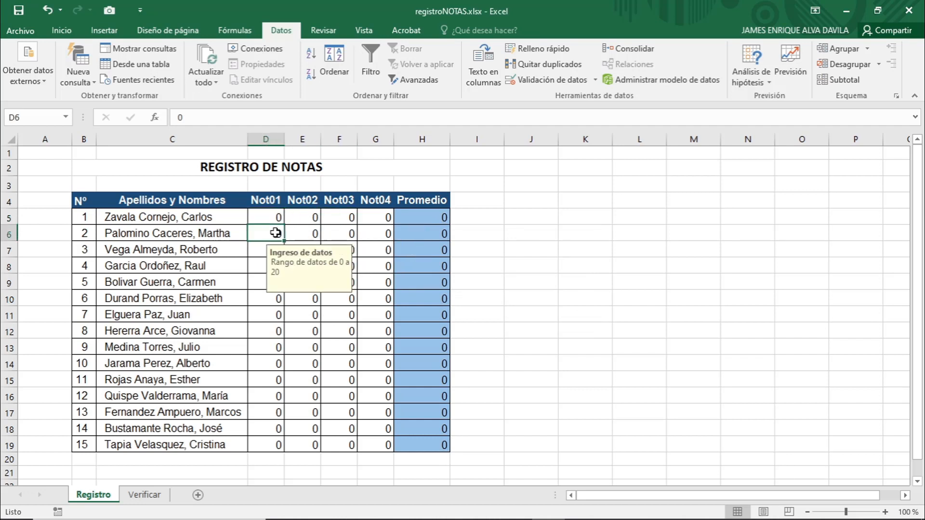
click(331, 234)
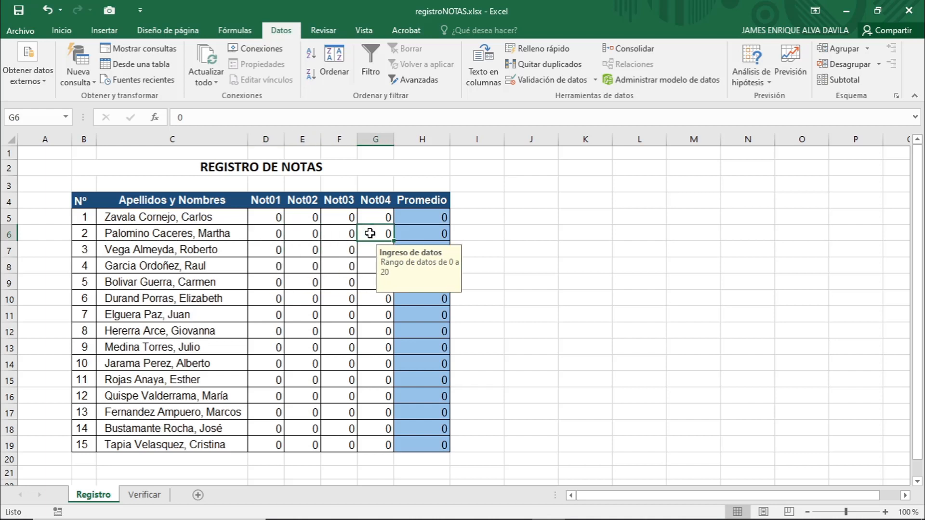
click(279, 250)
click(292, 249)
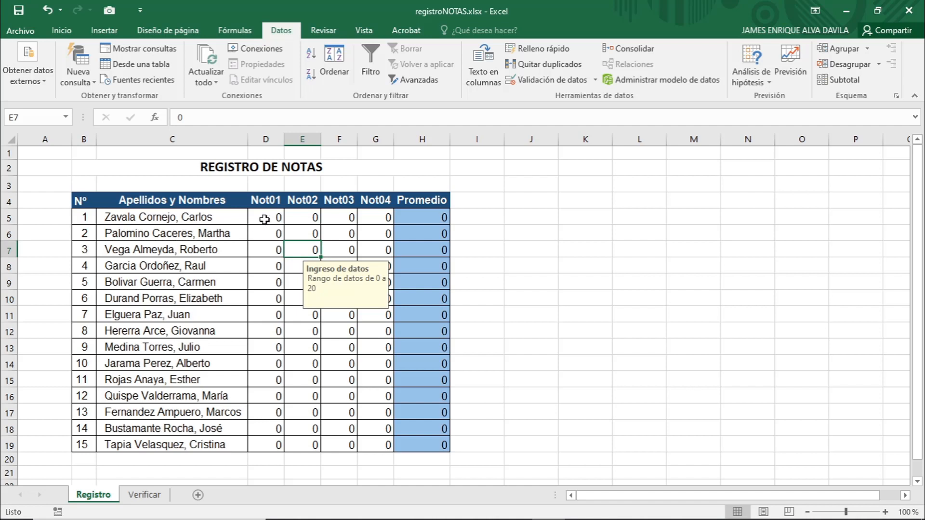
Turn off the input message shown on cell selection in the validation rule for grade cells D5:G19.
drag(264, 220, 366, 439)
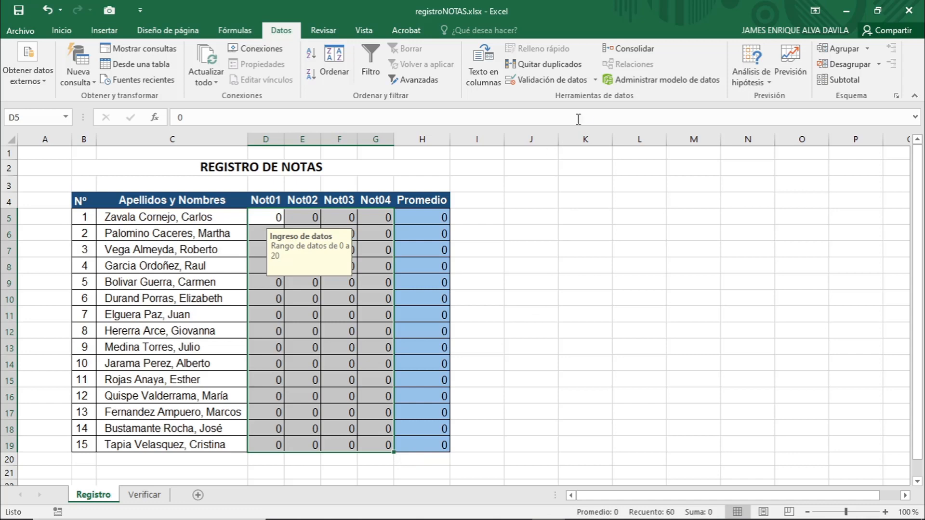
click(594, 80)
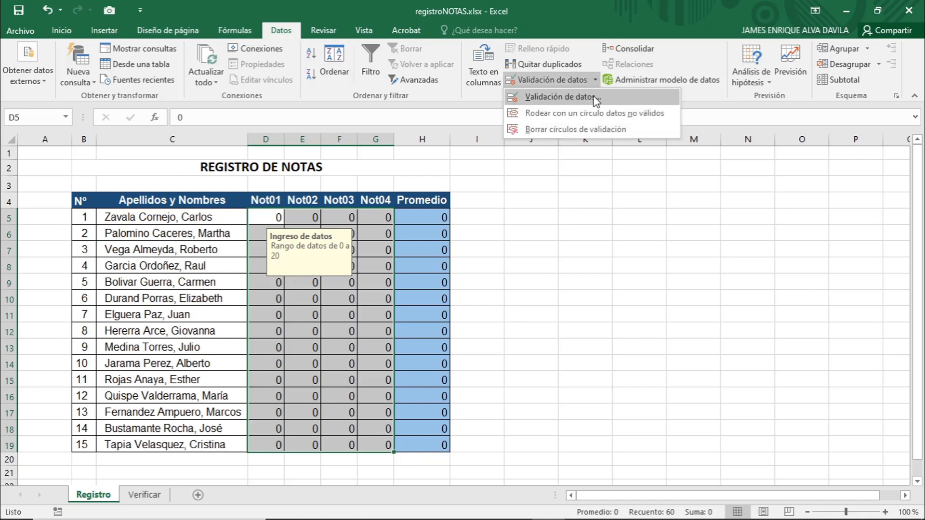
click(559, 97)
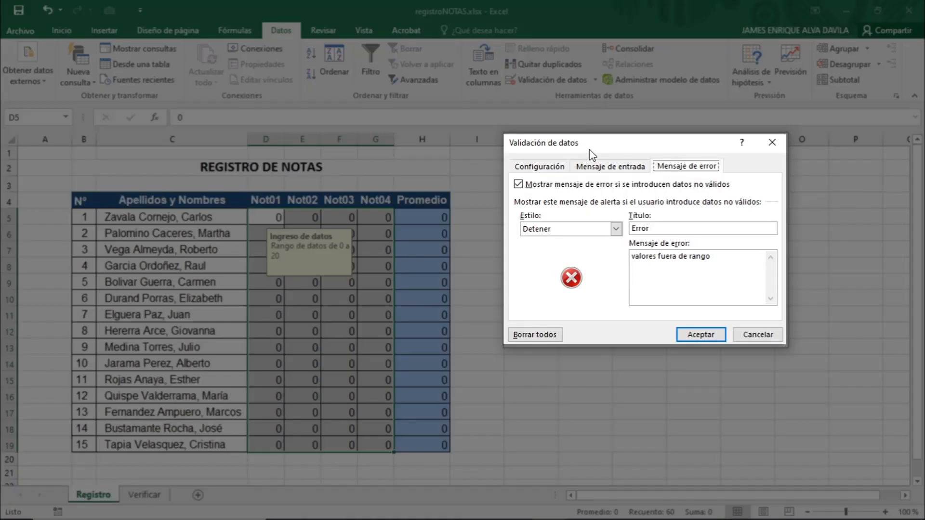
click(597, 169)
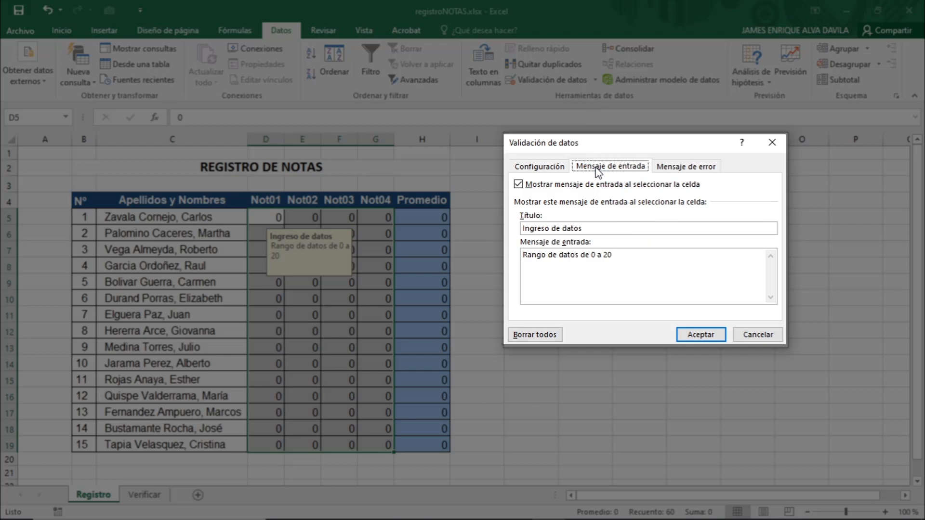
click(518, 184)
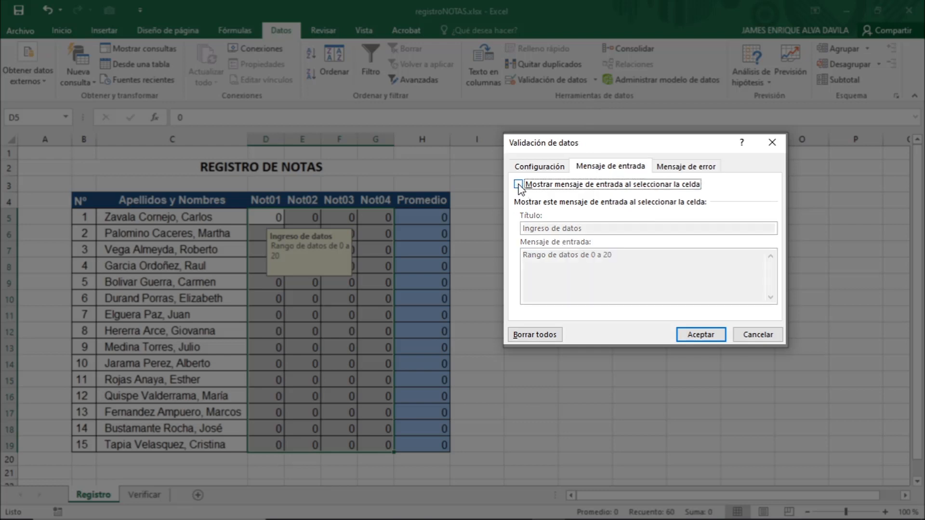
Set the error alert style to Advertencia and apply the changed validation settings.
click(672, 169)
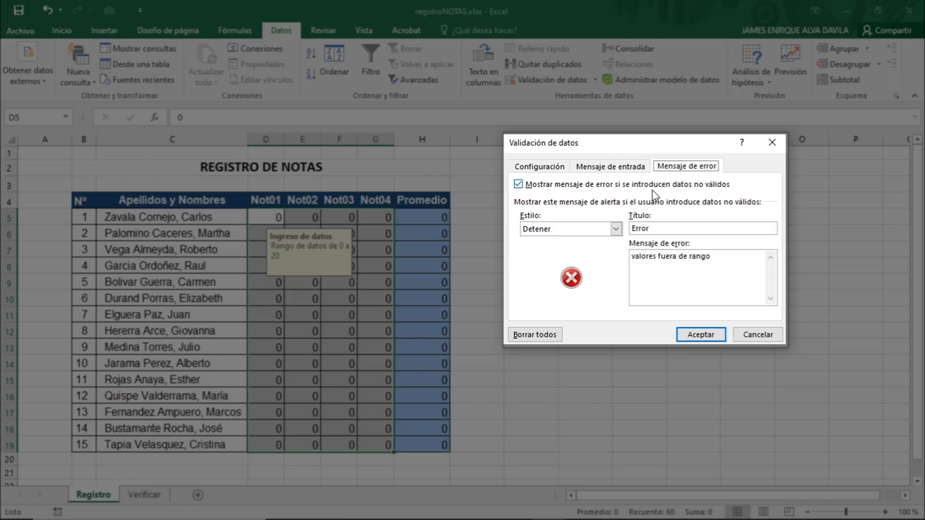
click(616, 229)
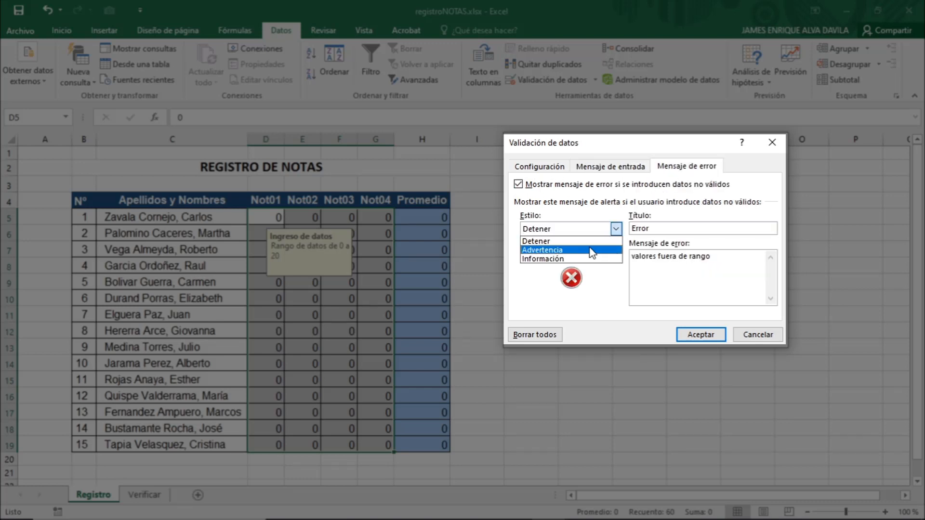
click(578, 246)
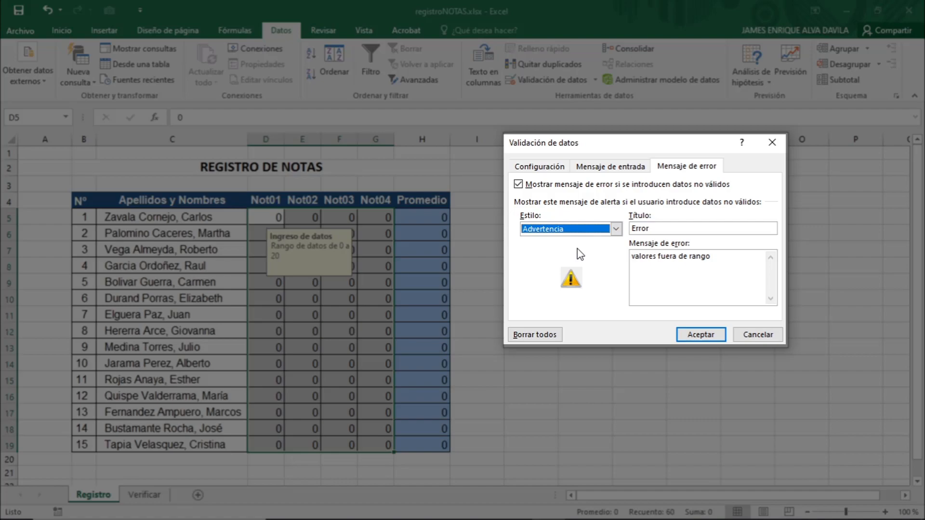
click(687, 336)
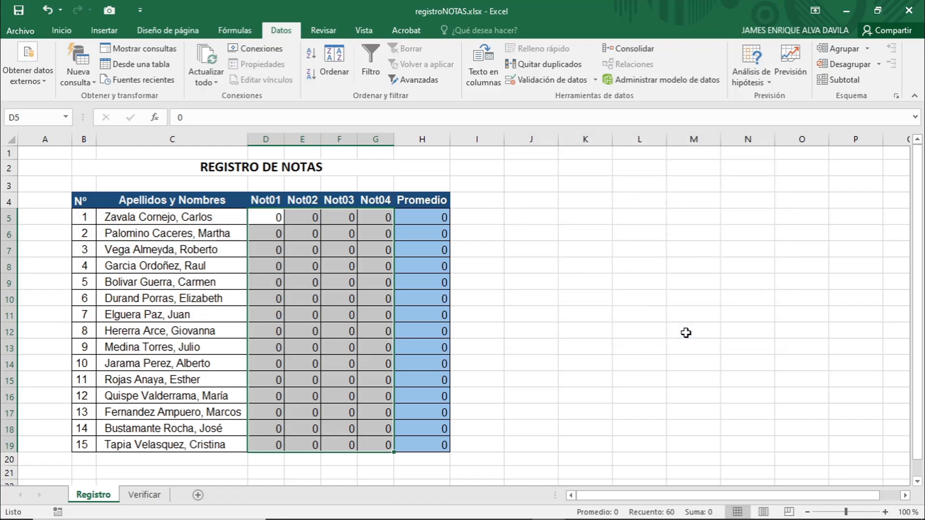
Test the Advertencia alert by entering 22 in cell D5 and accepting it, and reset the cell to 0.
click(267, 220)
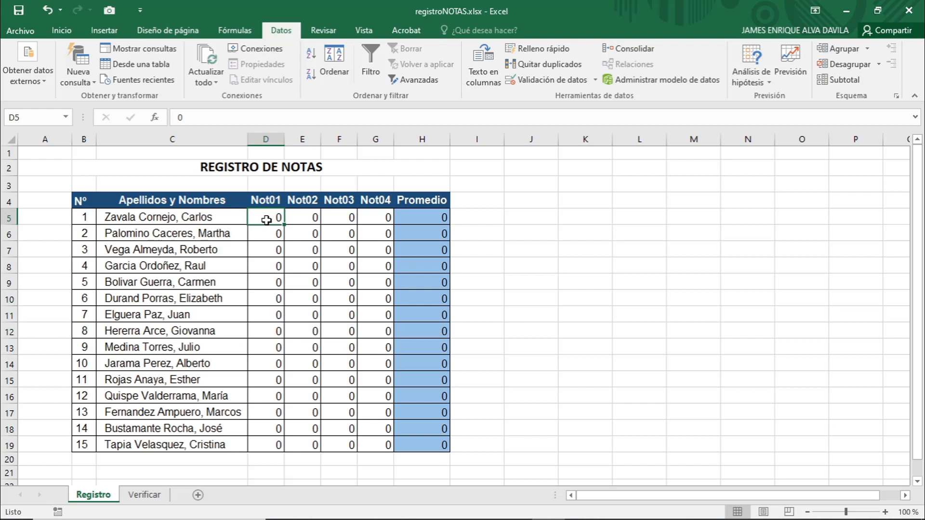
text(22)
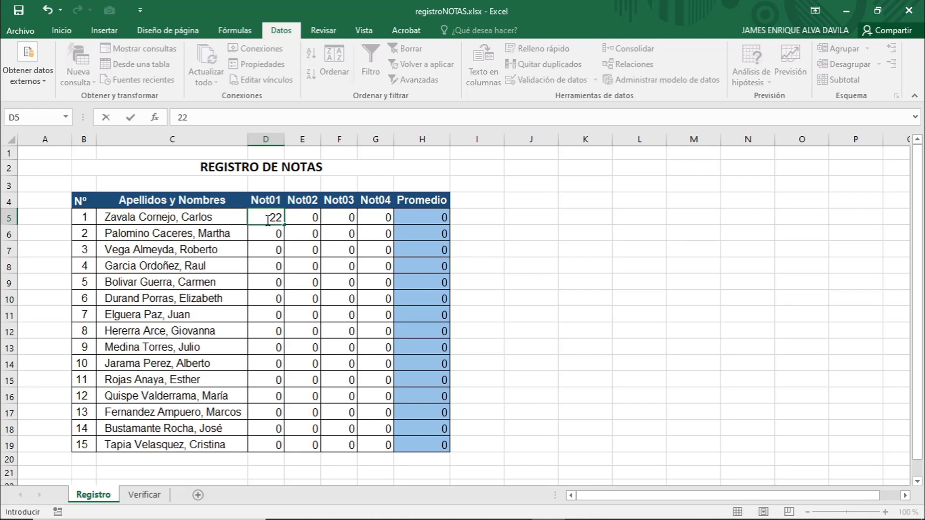
key(Return)
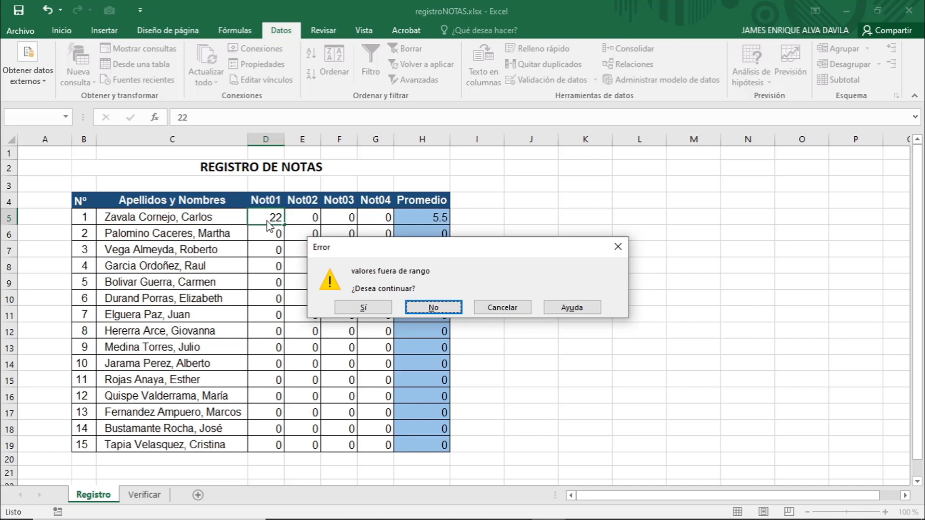
click(361, 306)
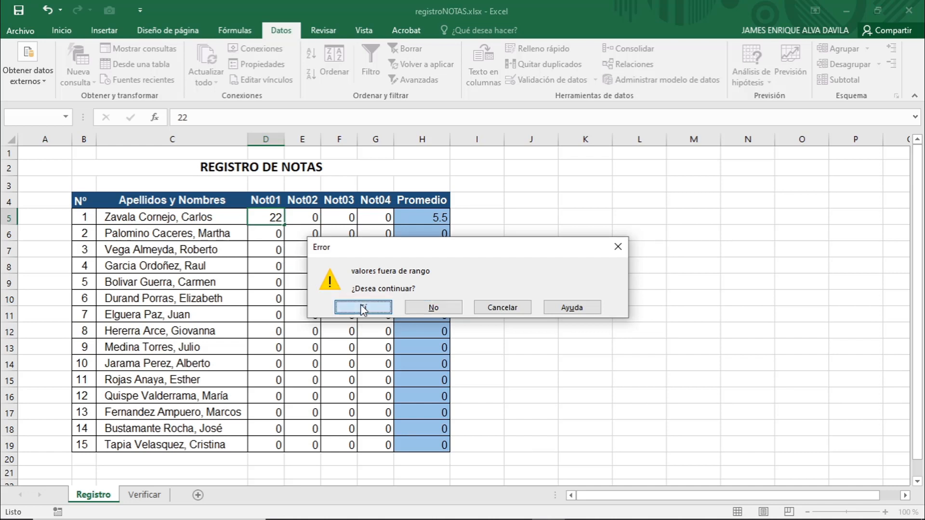
click(269, 218)
text(0)
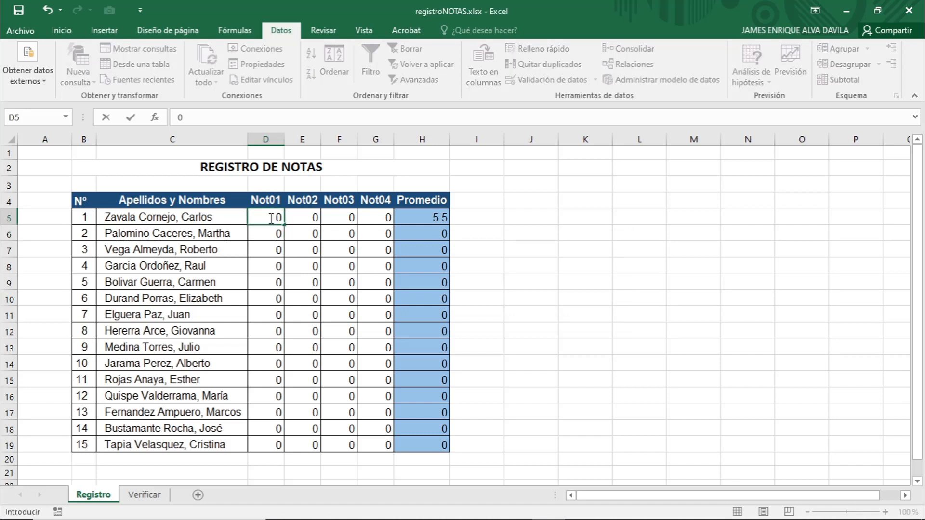
key(Return)
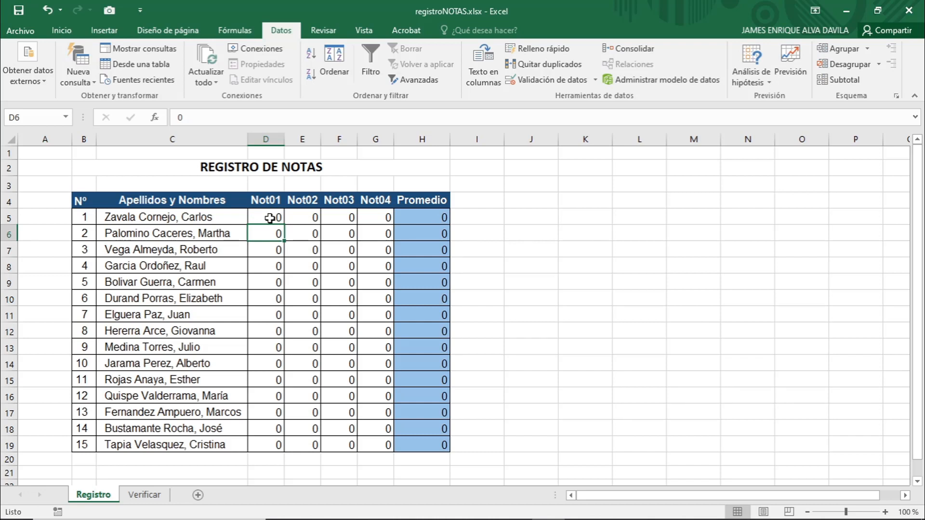
Change the error alert style of the validation on grade cells D5:G19 to Información.
drag(269, 219, 362, 441)
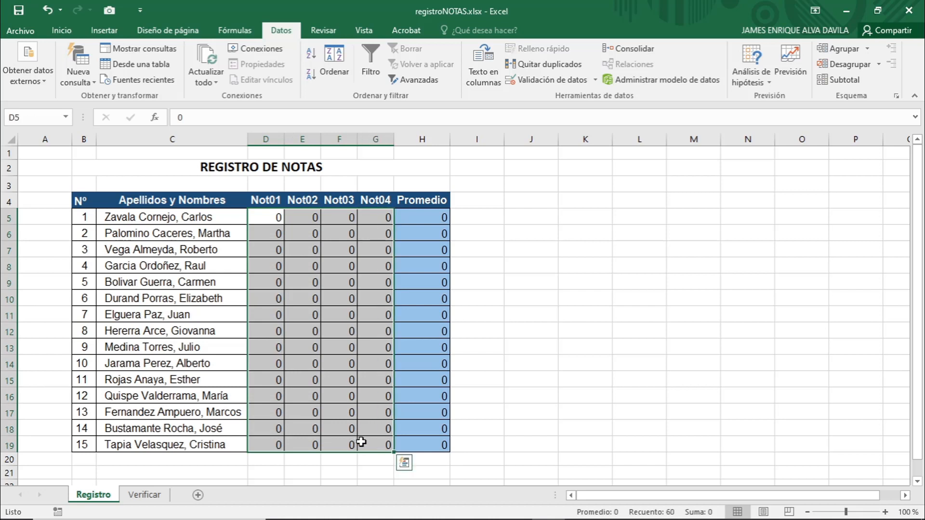
click(596, 81)
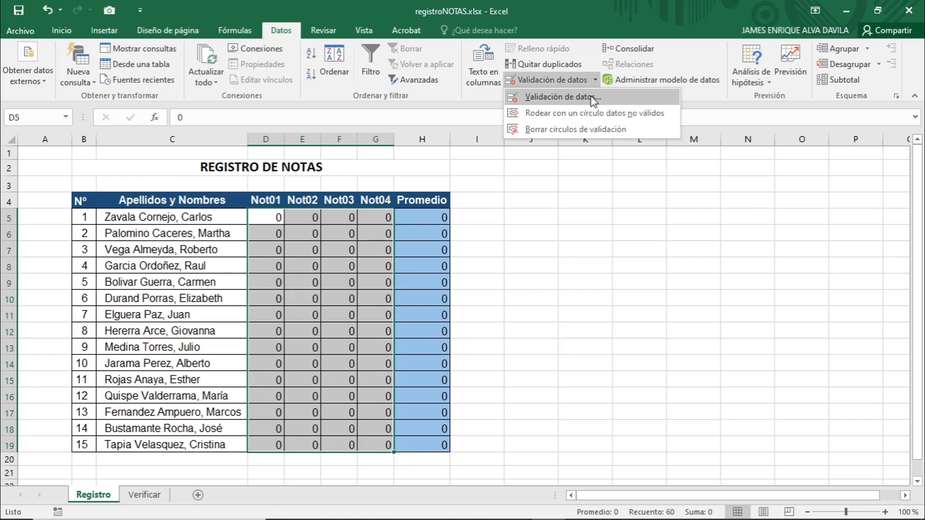
click(594, 97)
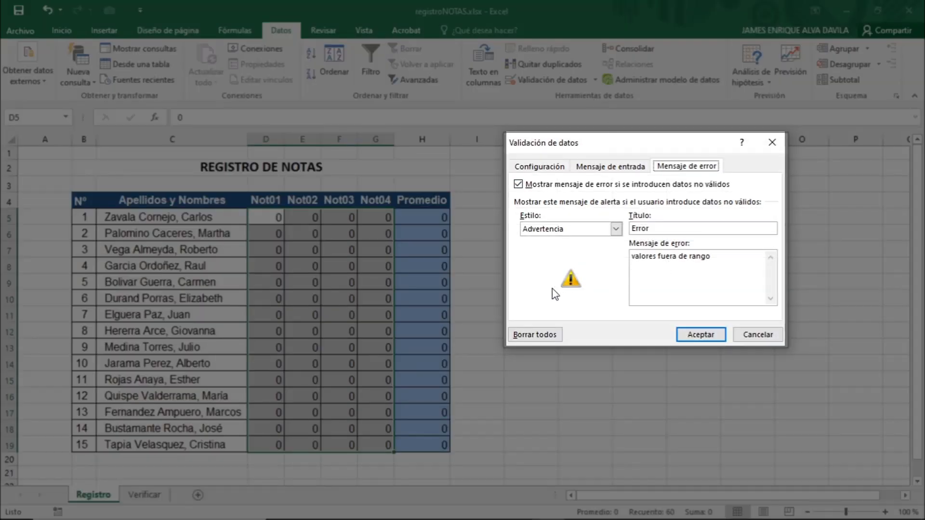
click(617, 230)
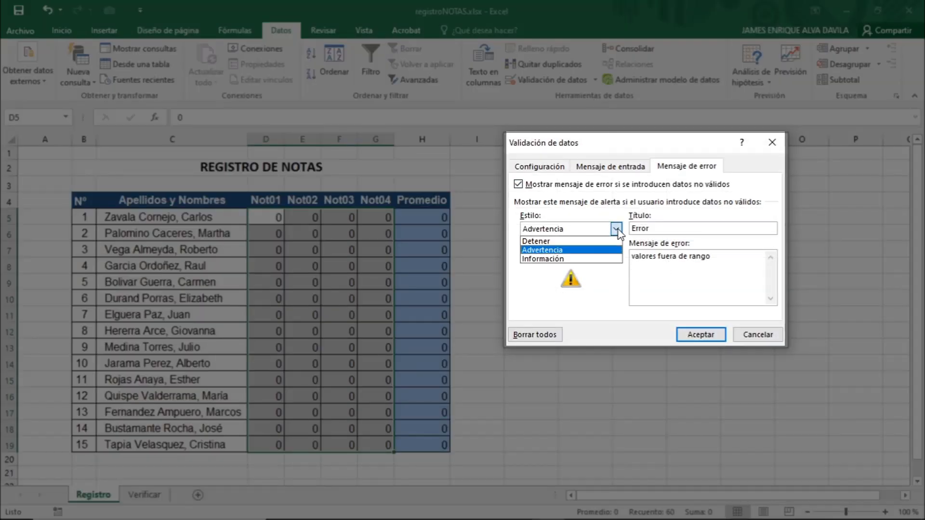
click(591, 259)
click(688, 341)
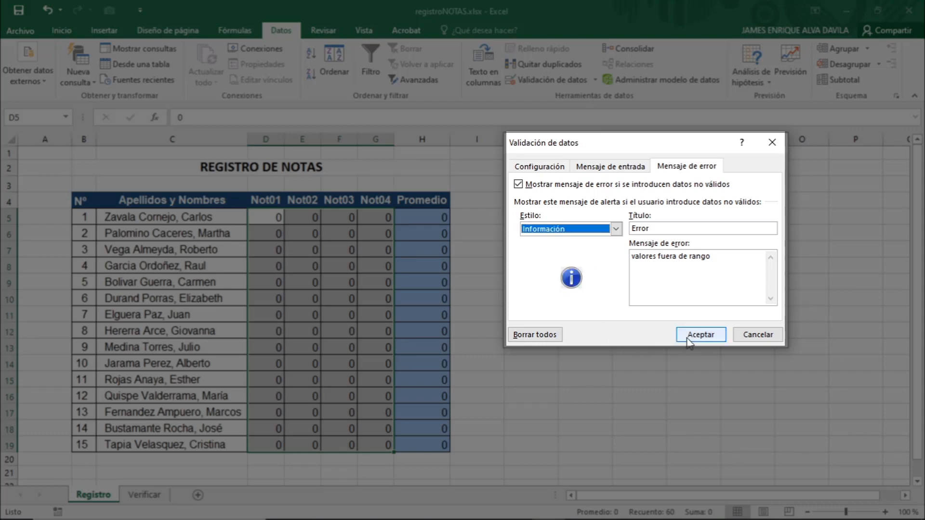
Test the Información alert by entering 22 in cell D5 and accepting it, and restore the cell to 0.
click(271, 222)
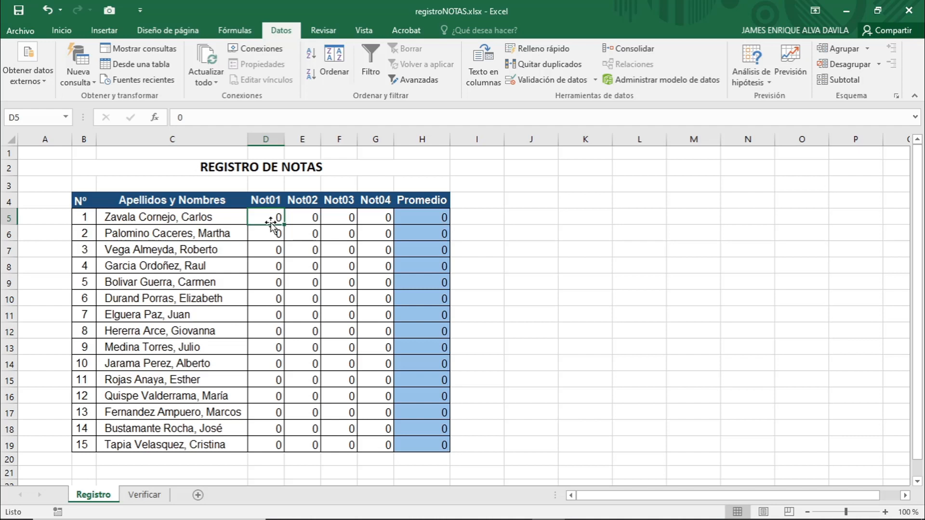
text(22)
key(Return)
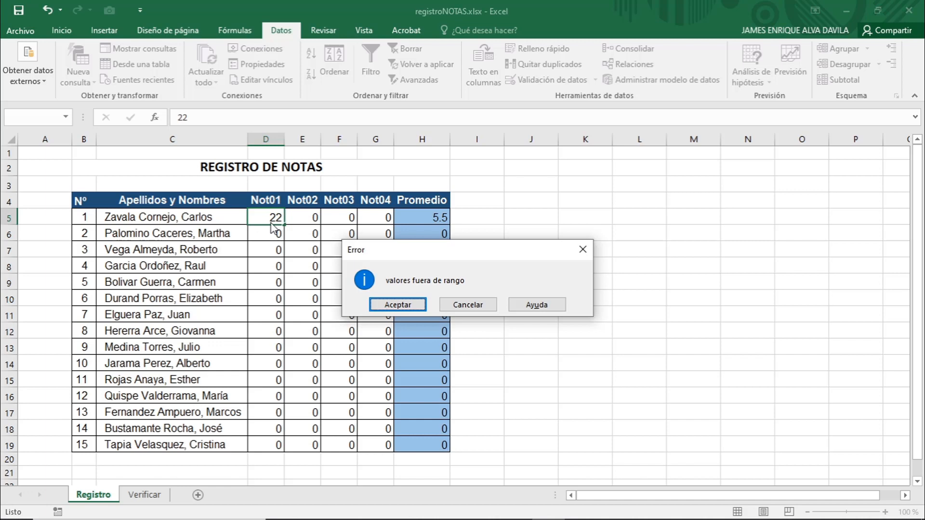
click(379, 303)
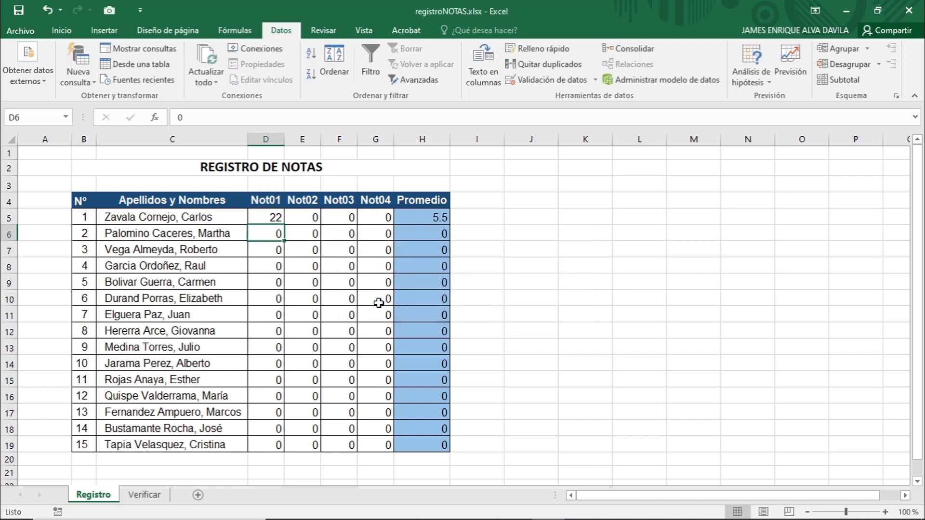
click(273, 217)
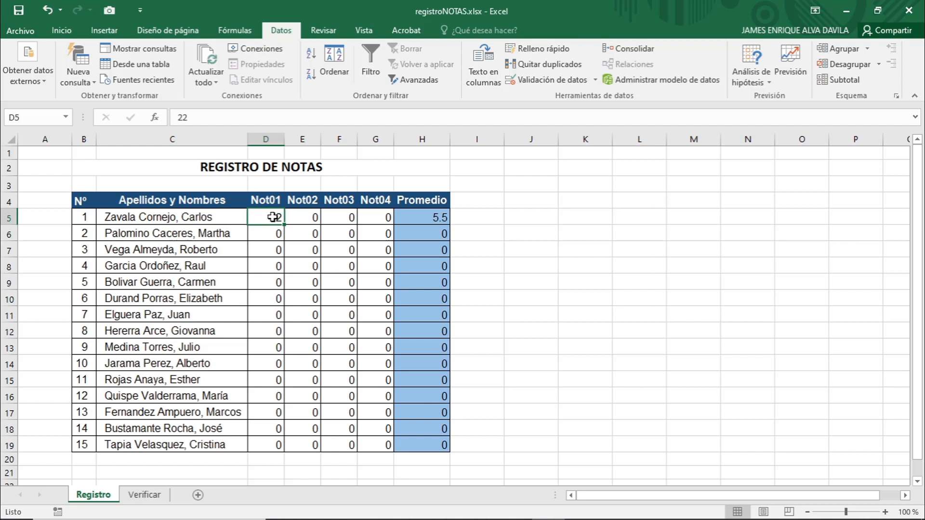
text(0)
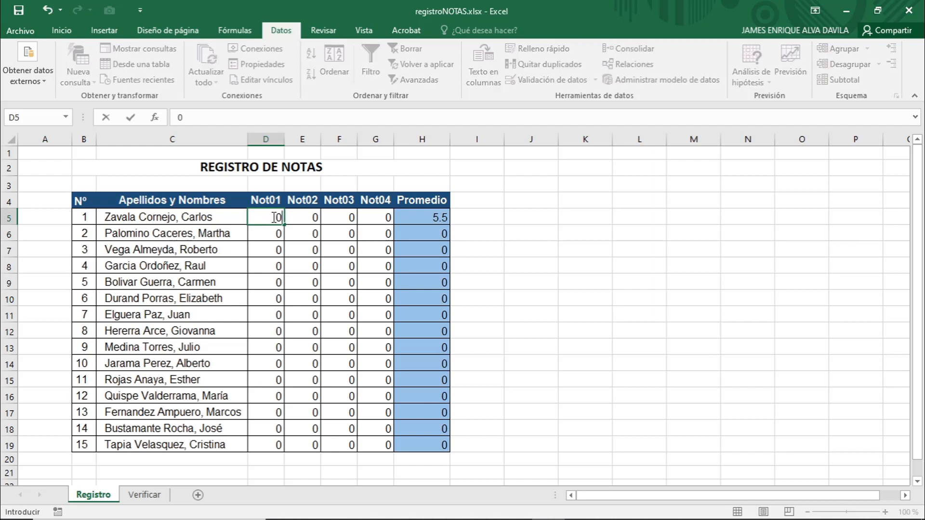
click(298, 265)
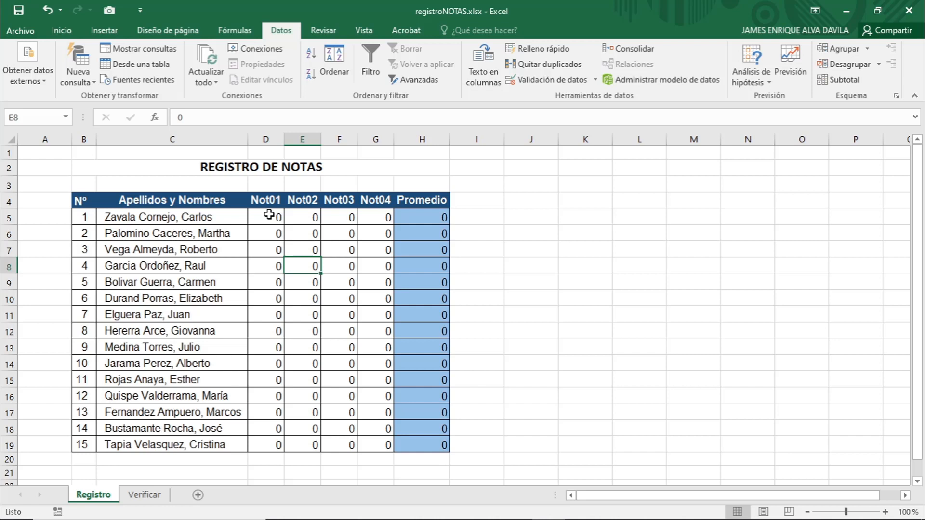
Set the error alert style of the validation on grade cells D5:G19 back to Detener.
drag(269, 215, 359, 440)
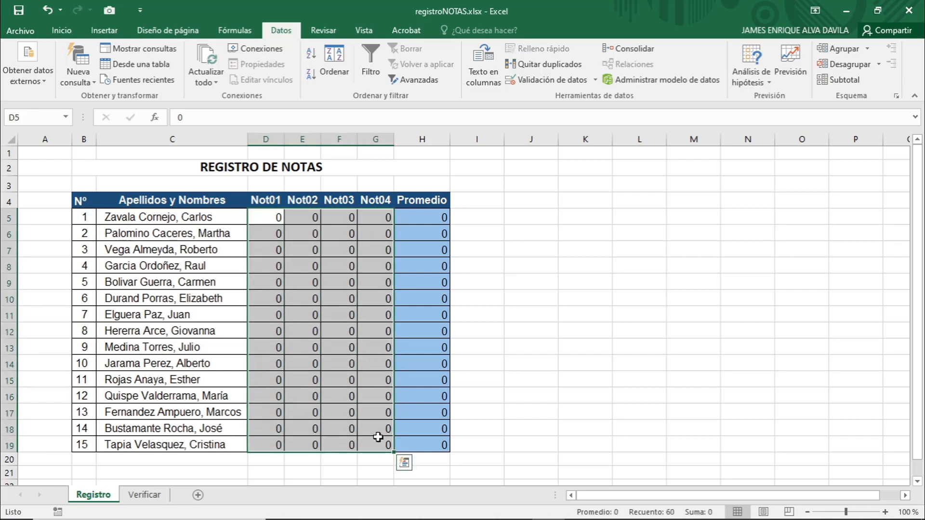
click(596, 81)
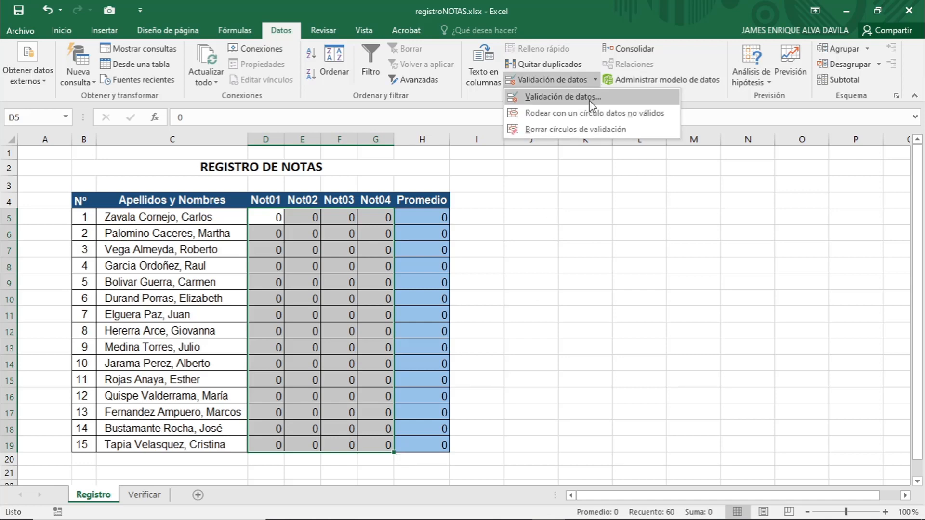
click(589, 100)
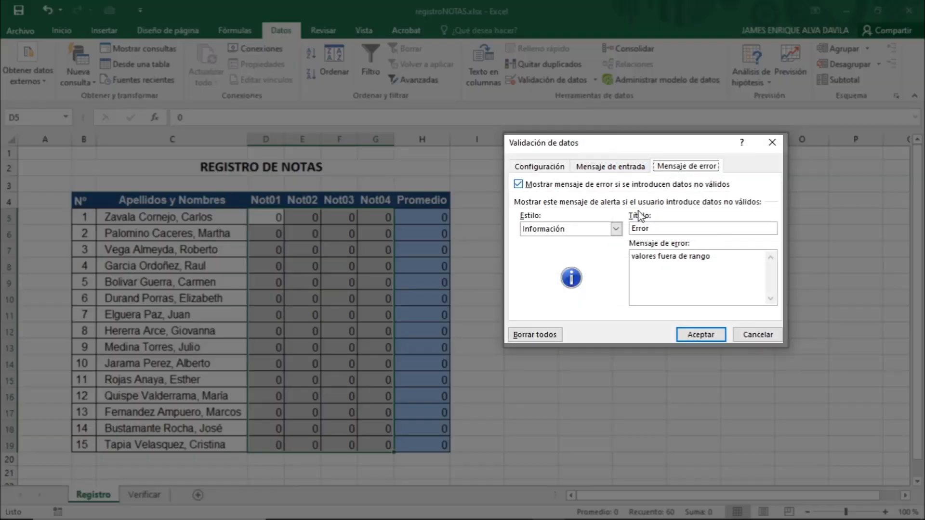
click(617, 229)
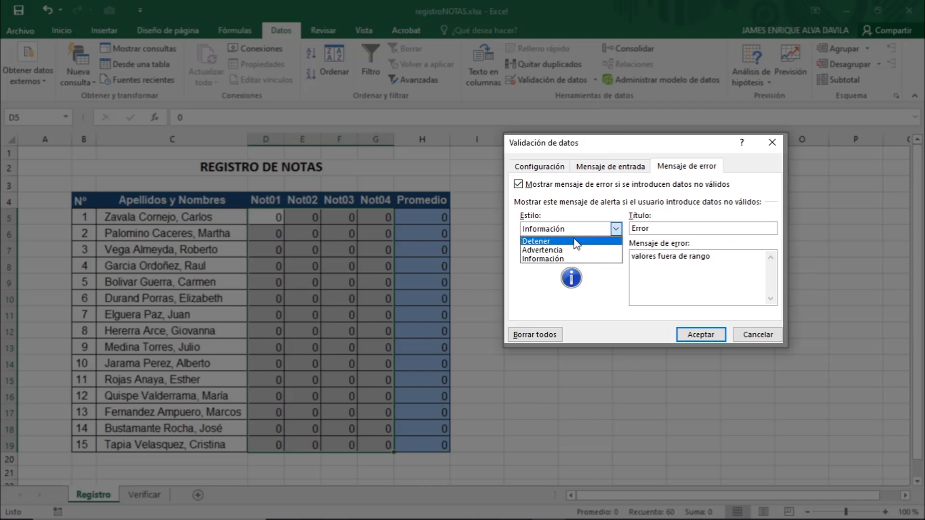
click(576, 242)
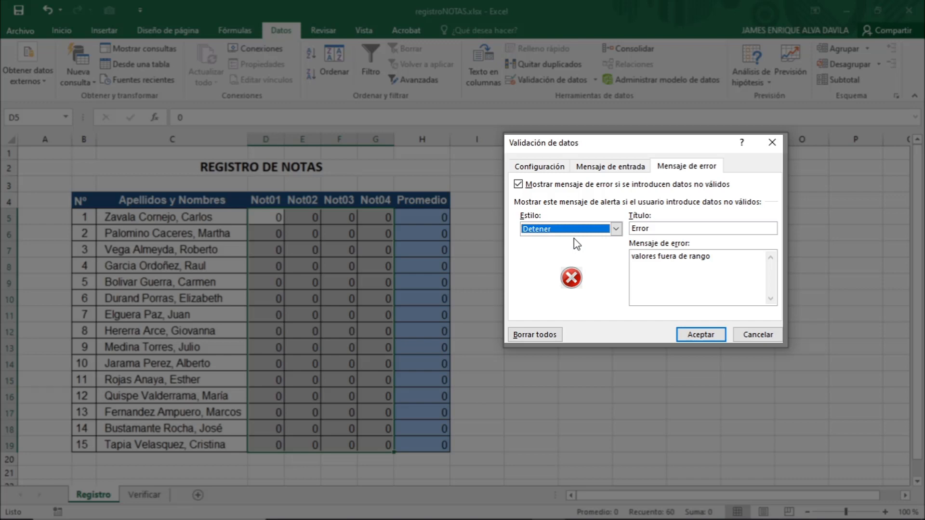
click(690, 338)
Test the Detener alert by entering 23 in cell D5, retrying the entry once and cancelling it.
click(318, 315)
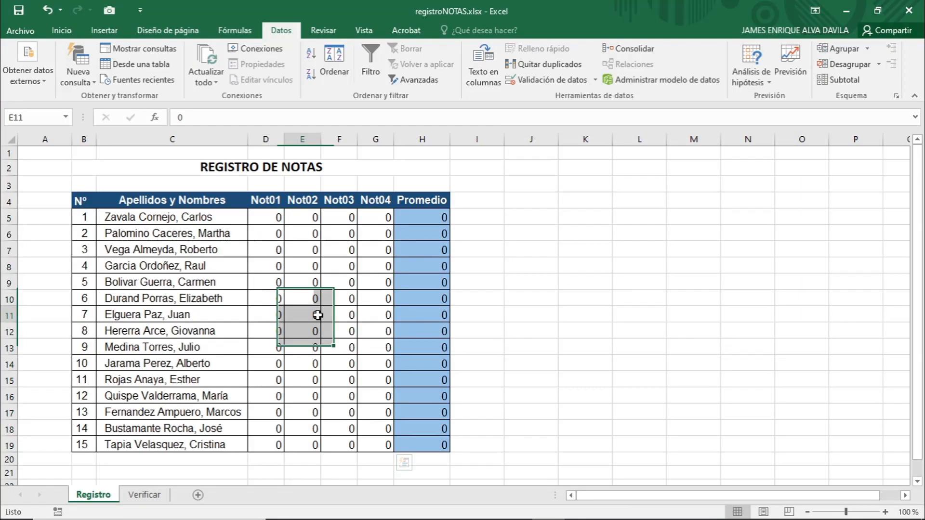
click(262, 221)
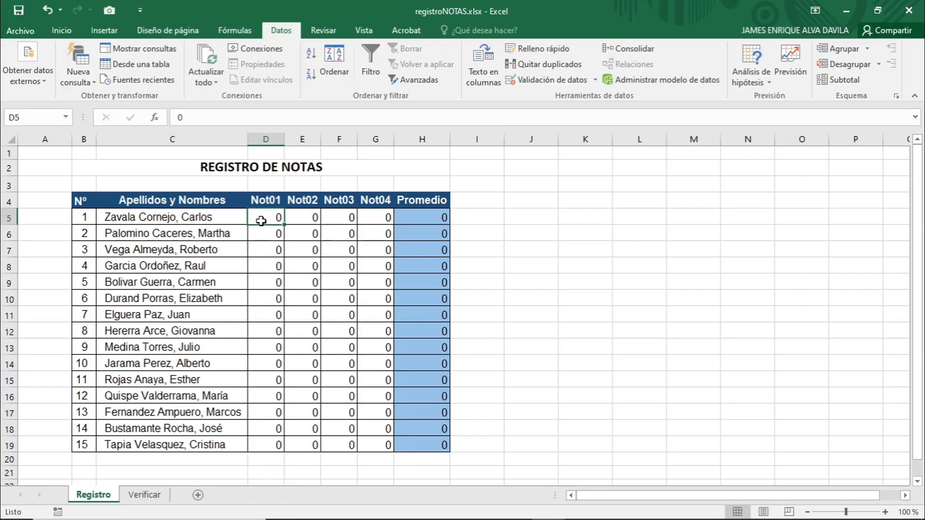
text(23)
key(Return)
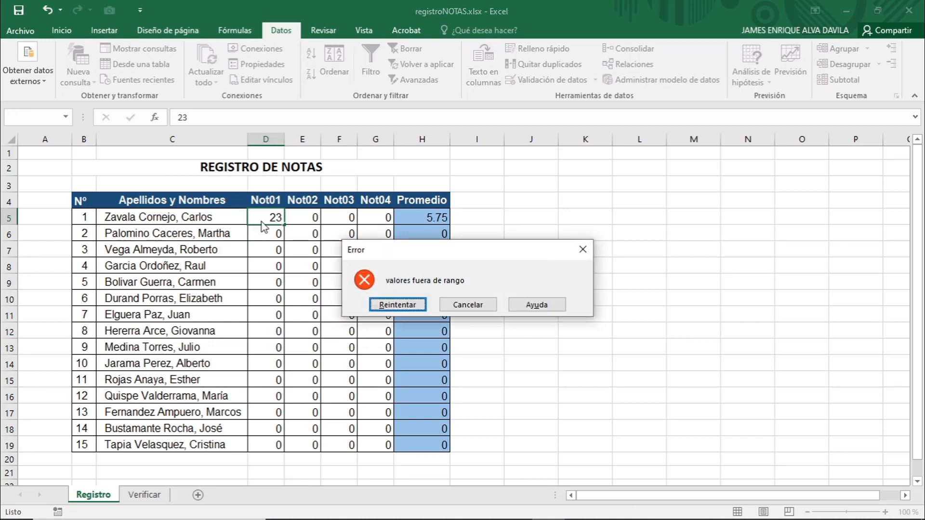
click(396, 305)
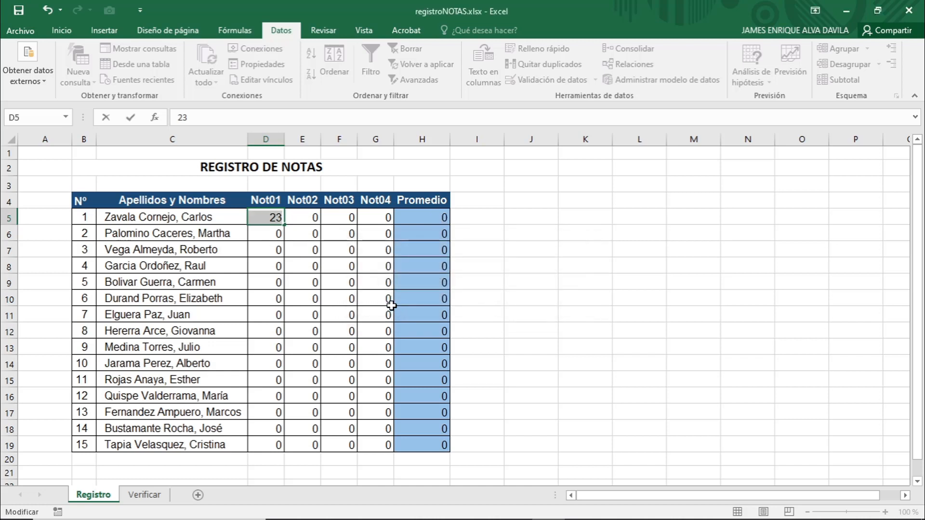
key(Return)
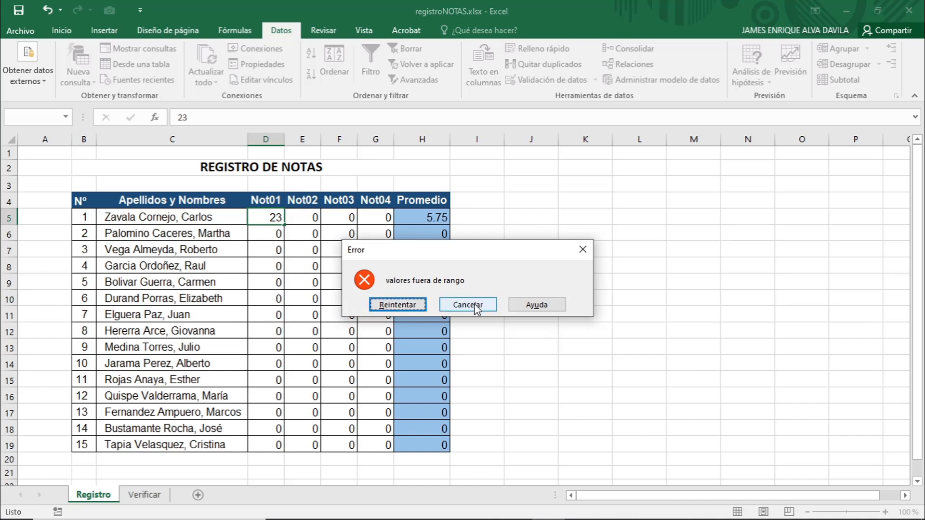
click(474, 303)
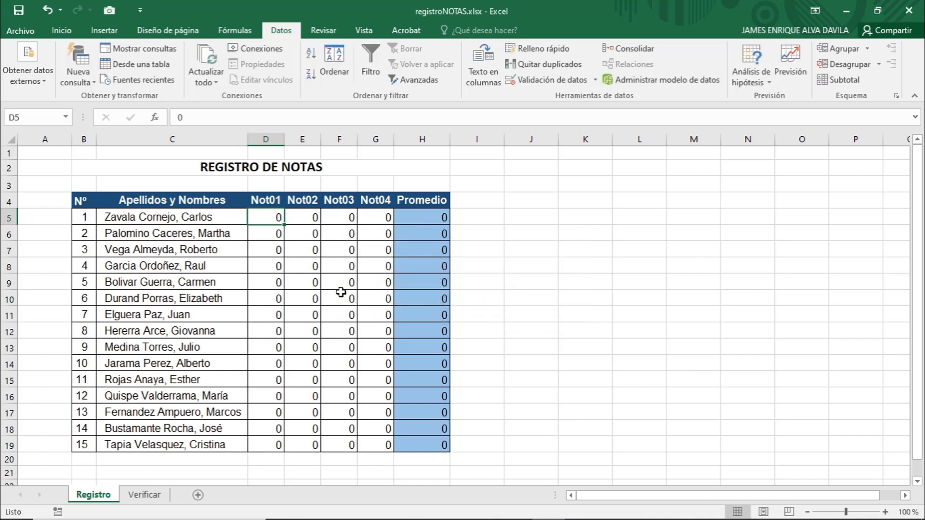
Enter the valid grades 12 in cell D5 and 13 in cell E5.
text(12)
key(Tab)
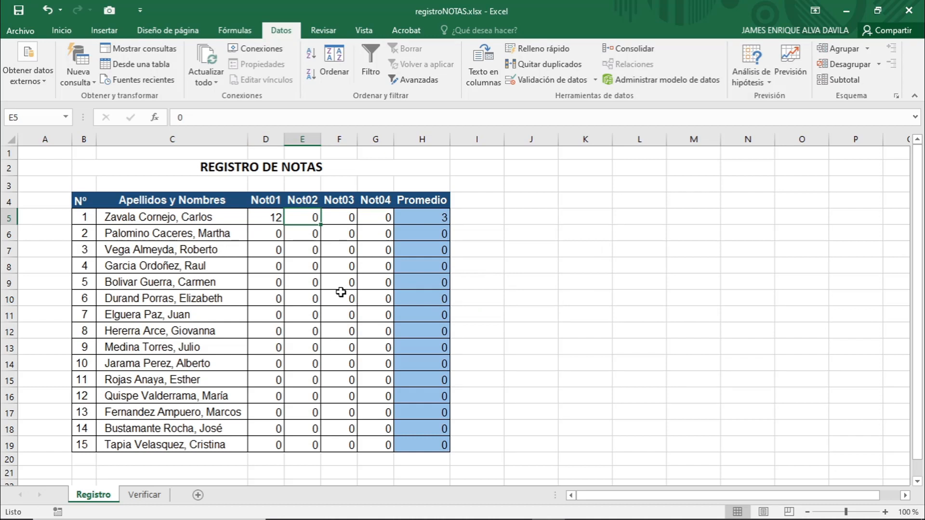
text(13)
key(Return)
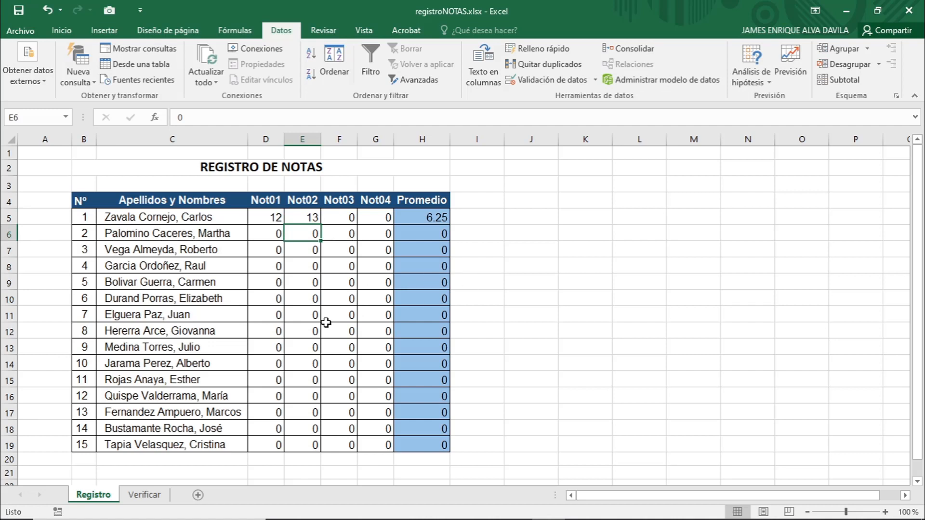
Review the validation criteria and the allowed data types for grade cells D5:G19, keeping Número entero as the type.
drag(268, 218, 365, 442)
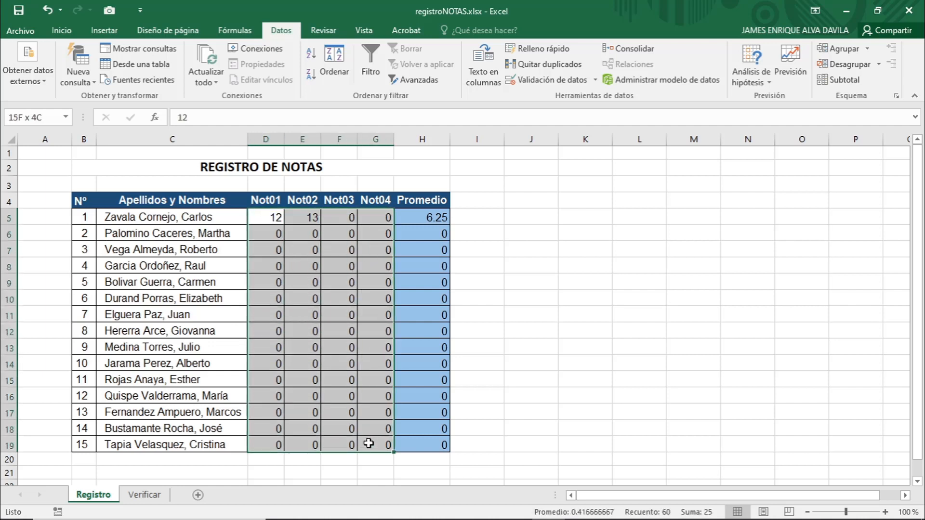
click(598, 80)
click(587, 97)
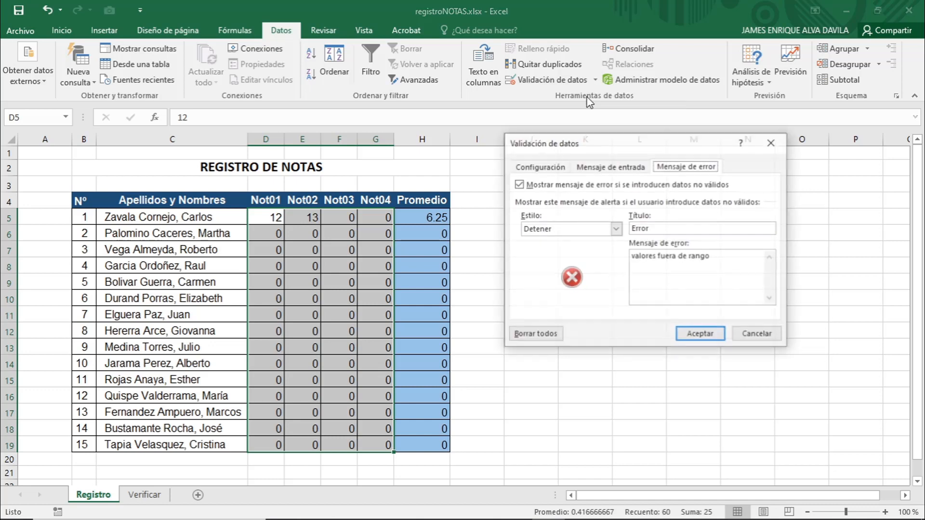
click(554, 168)
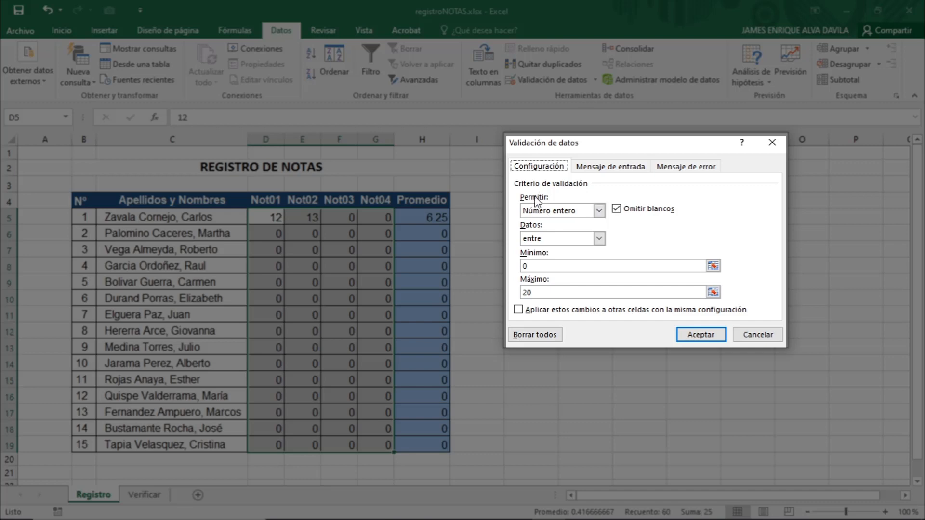
click(599, 212)
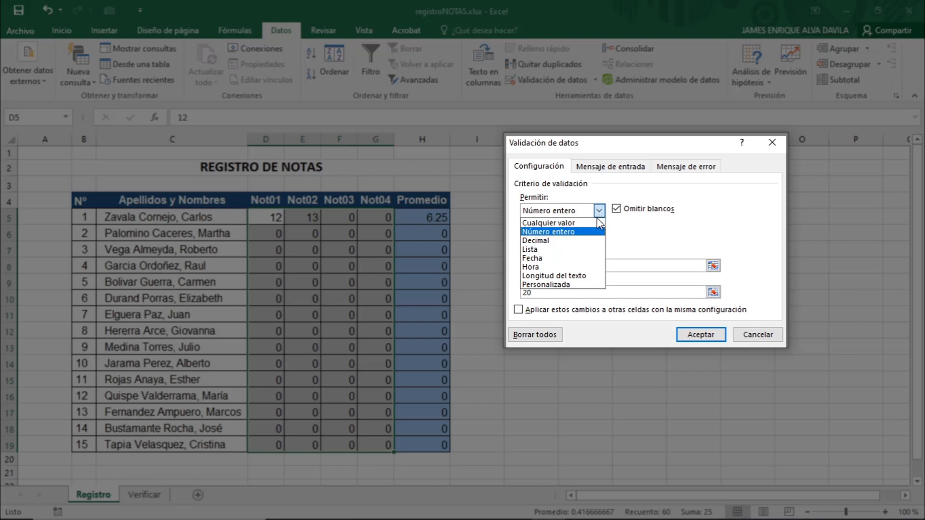
click(596, 232)
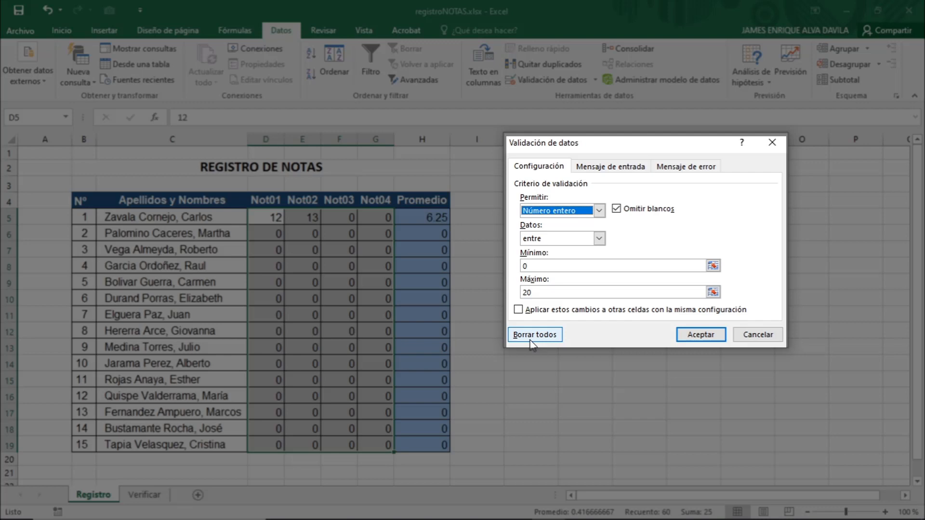
click(706, 334)
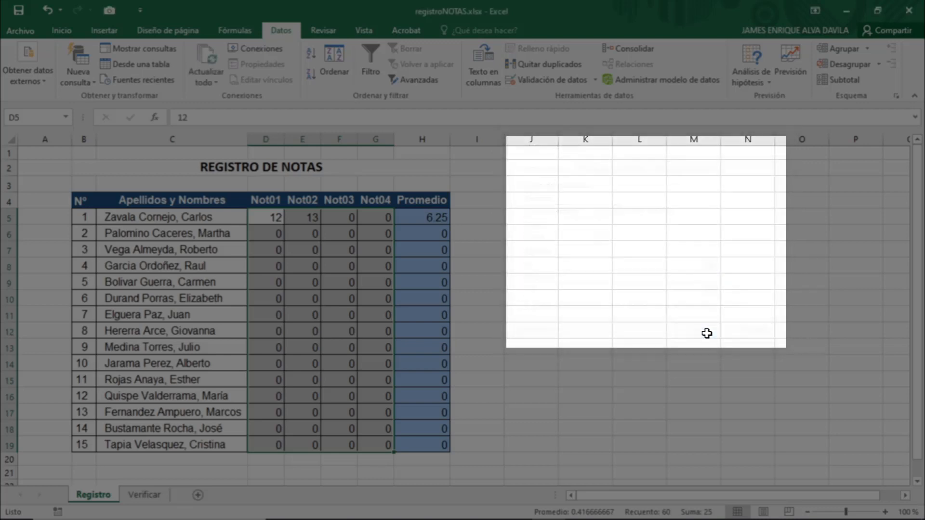
click(536, 336)
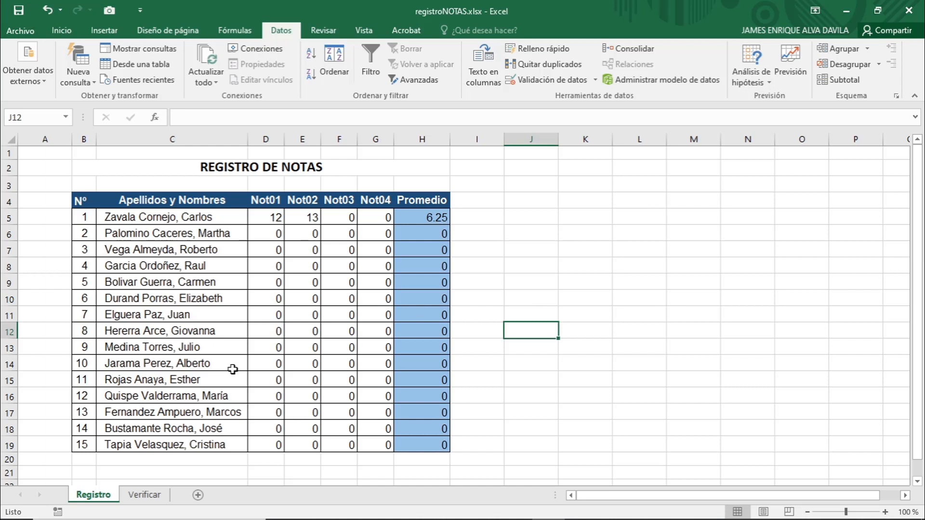
On the Verificar sheet, review the validation criteria, input message and error alert of grade cells D5:G19 and accept them.
click(153, 500)
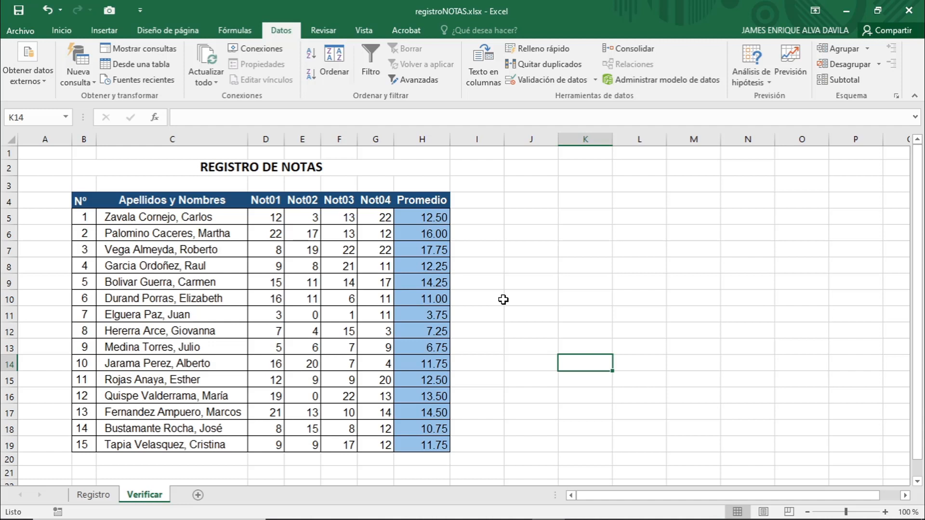
drag(263, 217, 364, 441)
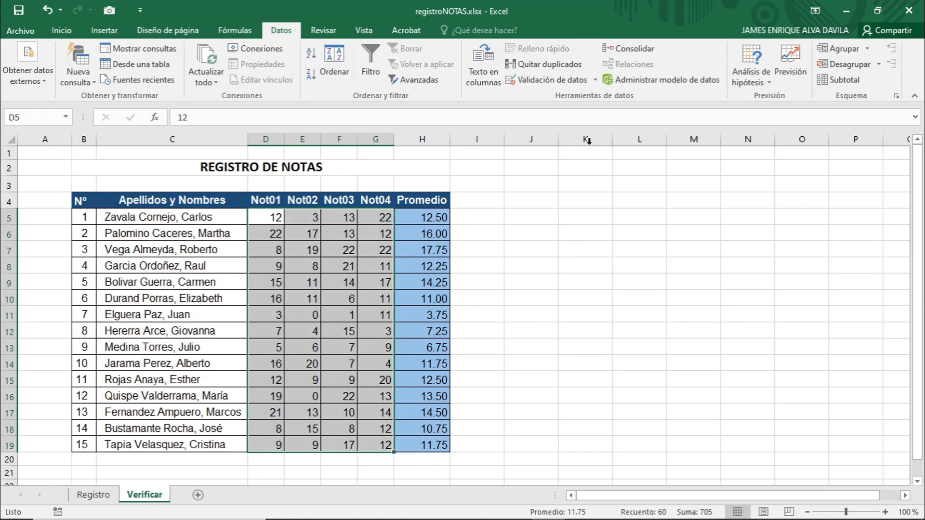
click(596, 80)
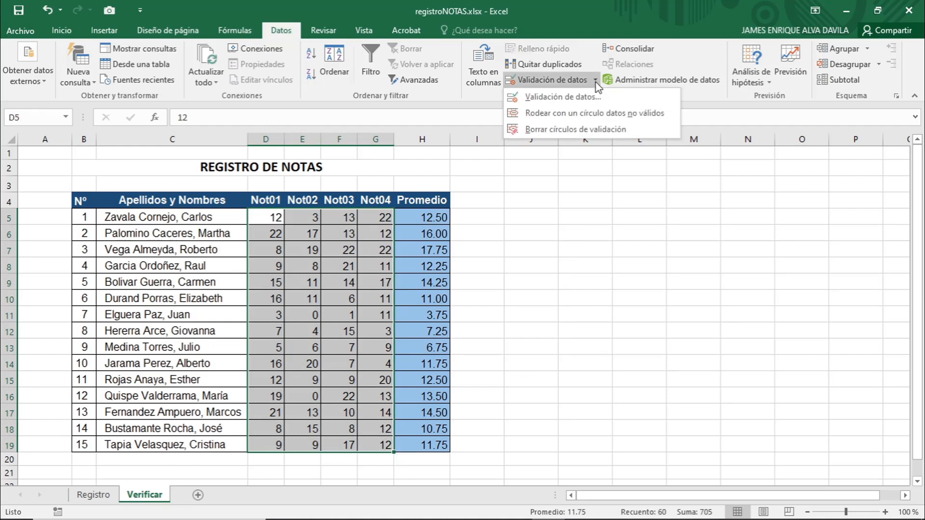
click(591, 94)
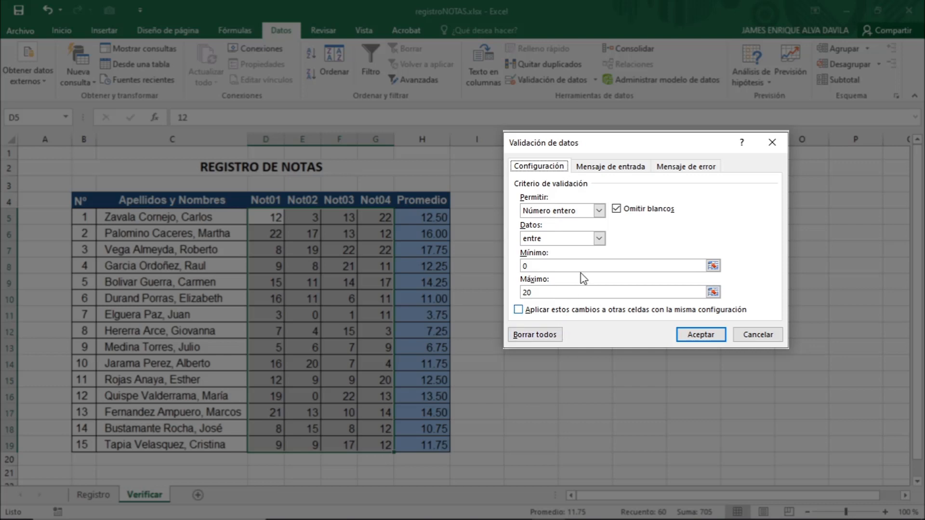
click(602, 167)
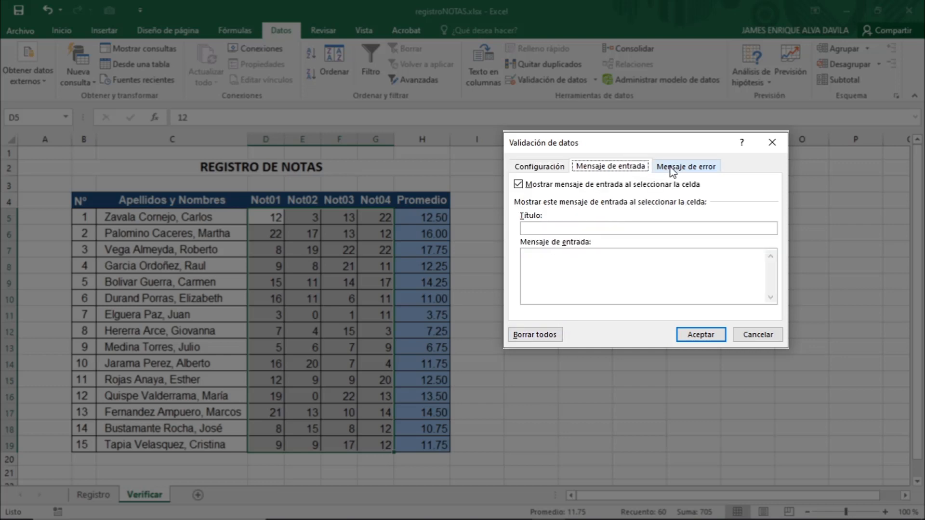
click(671, 167)
click(609, 167)
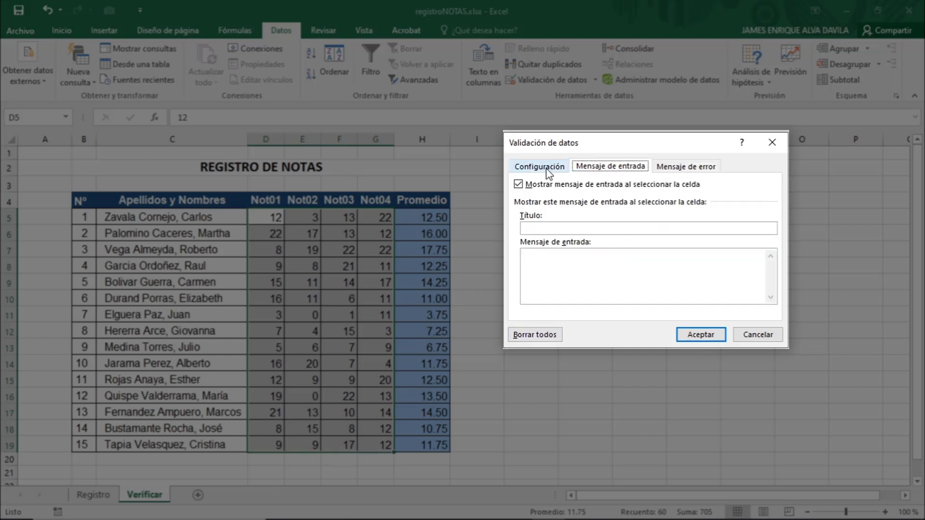
click(549, 172)
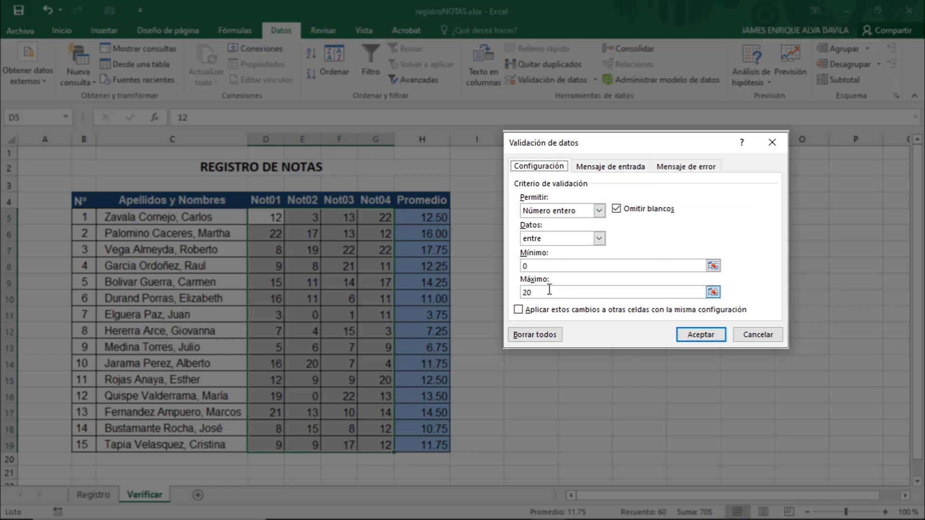
click(692, 337)
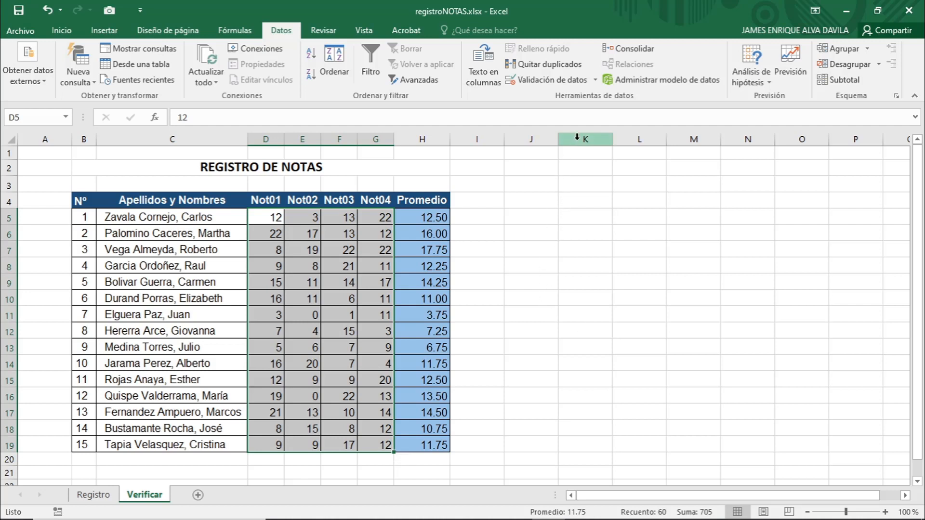
Circle the invalid grades in D5:G19 on the Verificar sheet, and clear the validation circles.
click(595, 80)
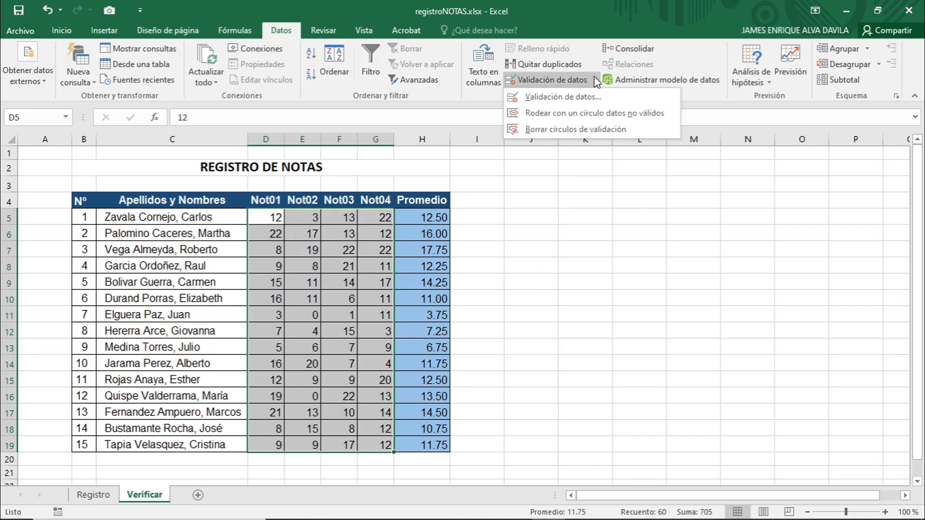
click(589, 116)
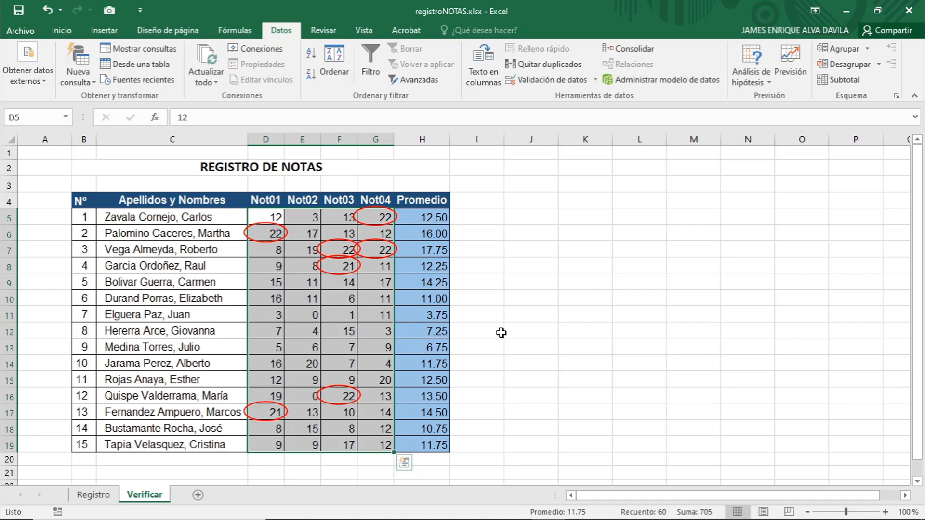
click(596, 81)
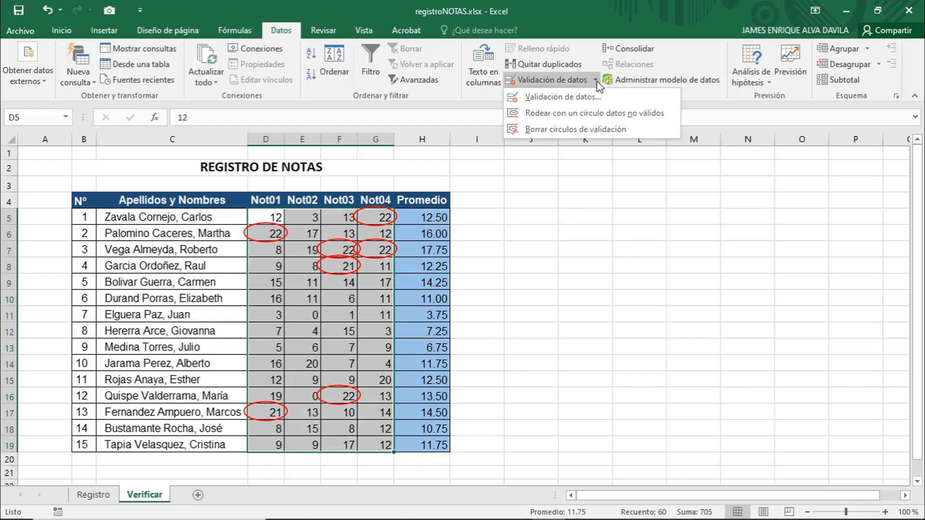
click(584, 134)
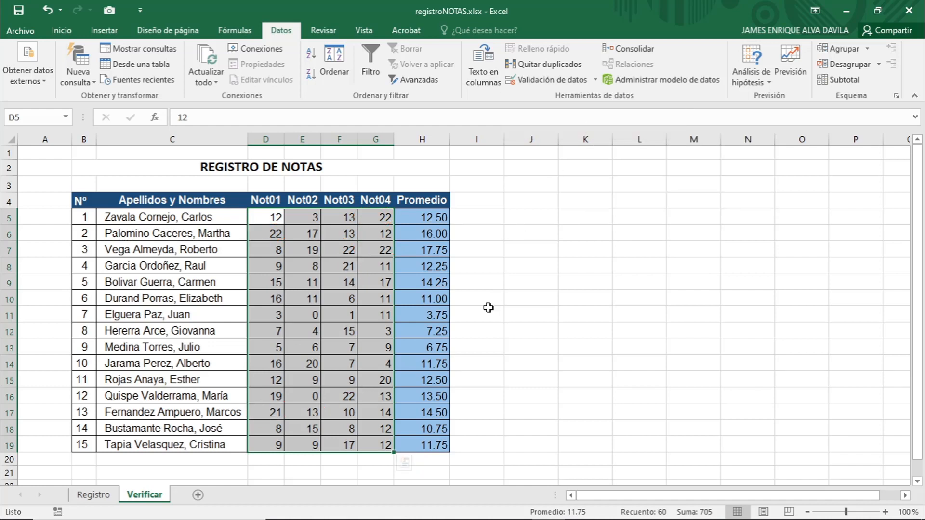